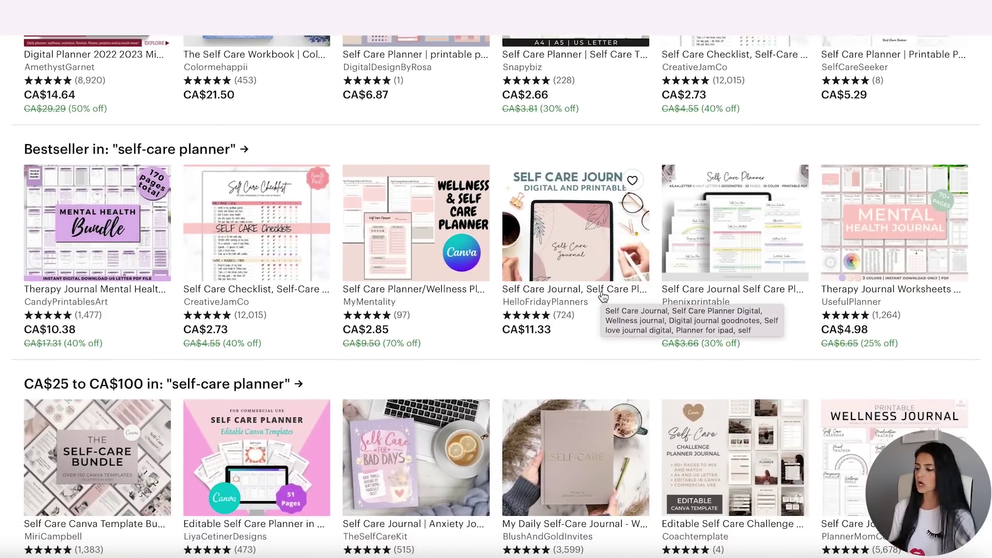
# Browse the self-care planner search results and sort the CreativeJamCo Self Care Checklist listing's item reviews by newest to read them
pyautogui.scroll(-3, 602, 295)
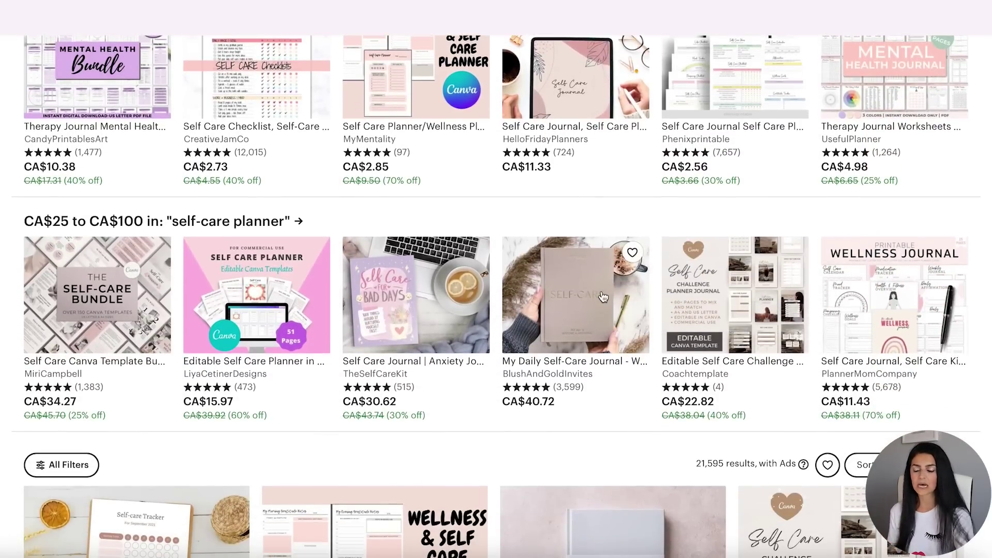
pyautogui.scroll(-3, 602, 297)
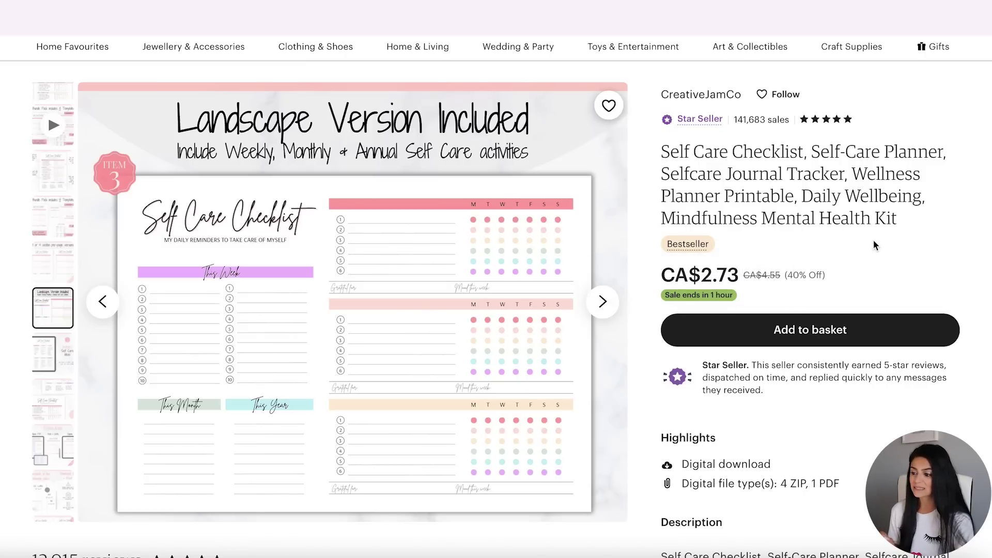
pyautogui.scroll(-5, 873, 244)
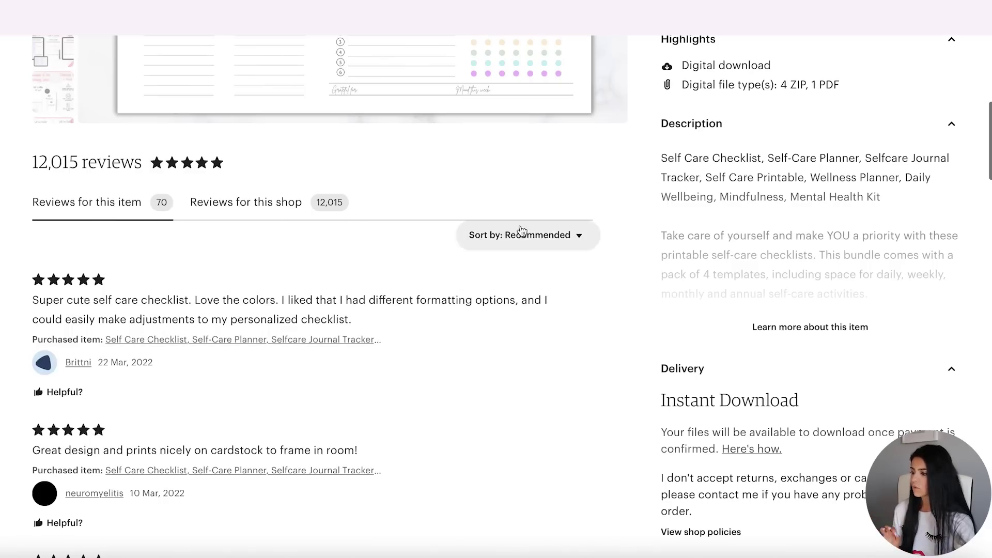
pyautogui.click(581, 237)
pyautogui.click(495, 302)
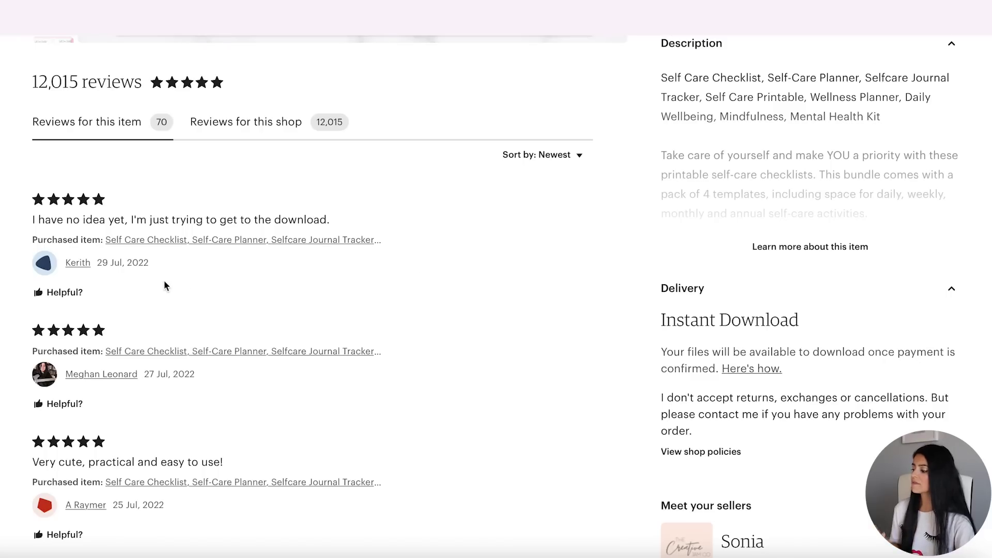
pyautogui.scroll(-2, 197, 292)
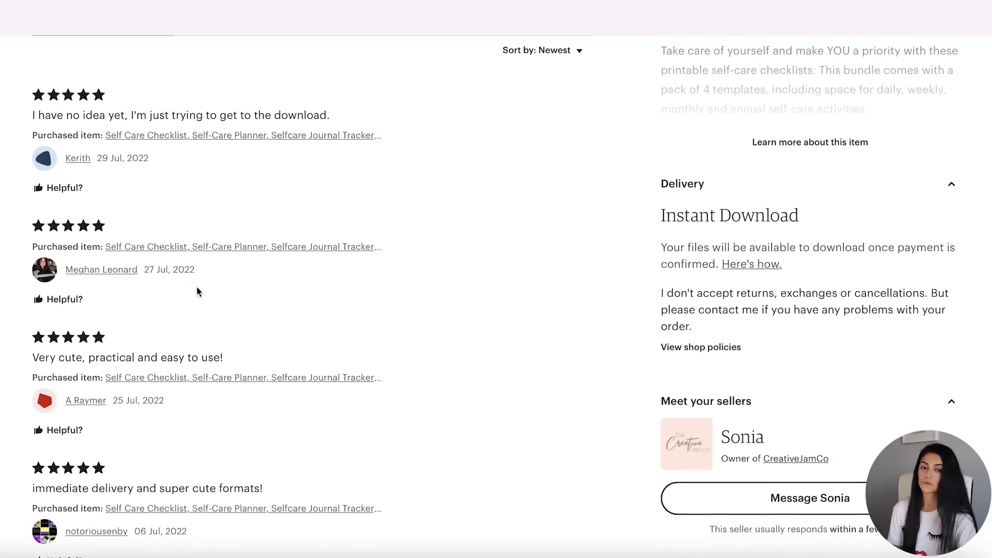
pyautogui.scroll(3, 197, 291)
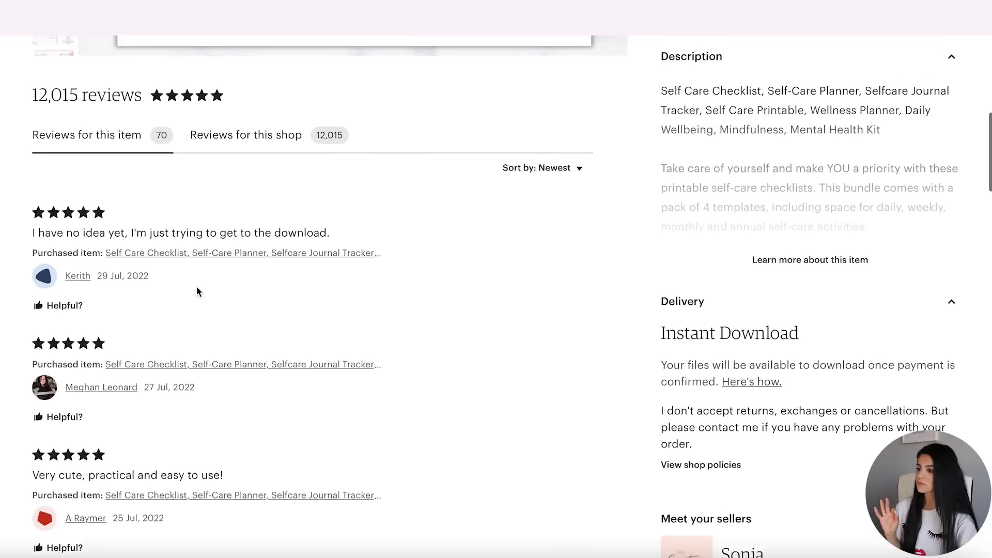
pyautogui.scroll(6, 637, 264)
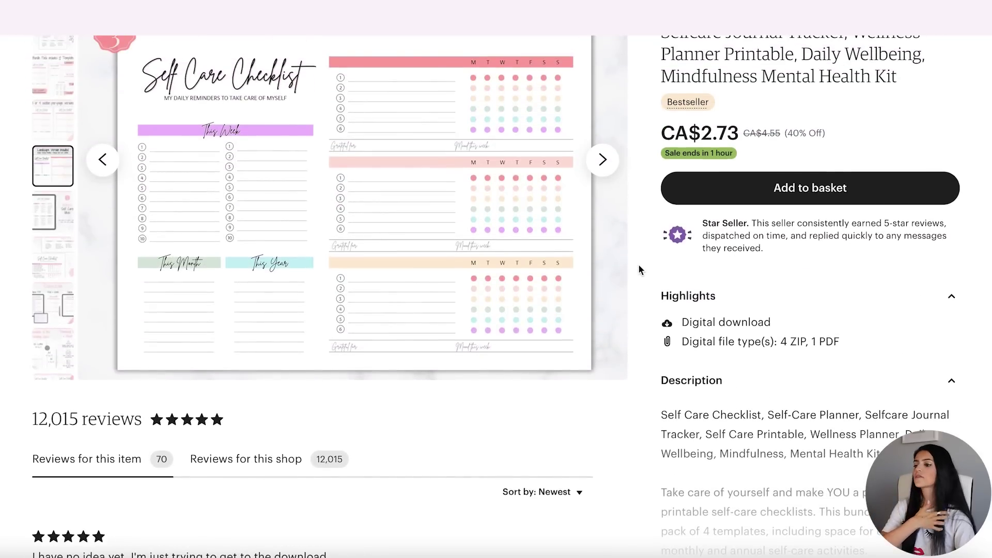
pyautogui.scroll(2, 638, 265)
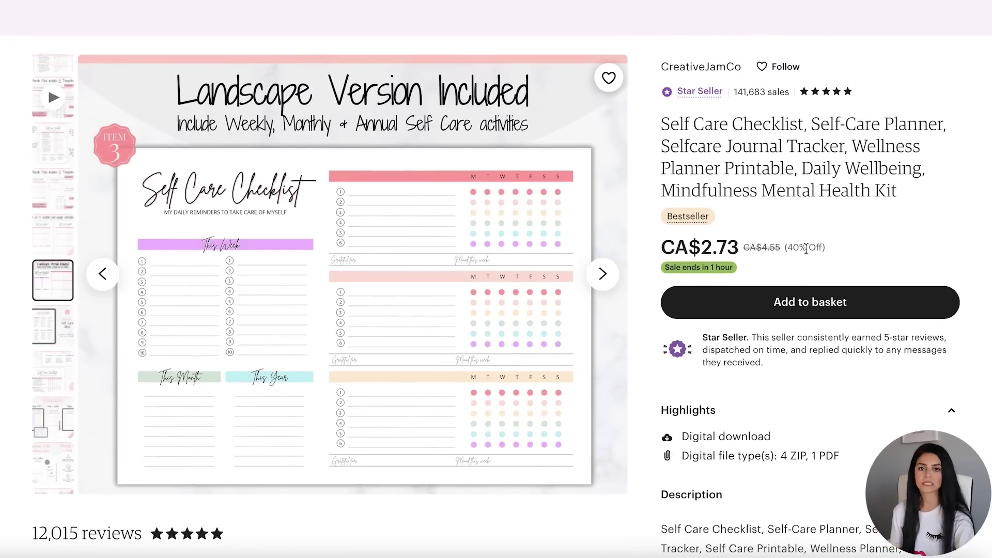
# Expand the full description of the Self Care Checklist listing and read what the bundle includes
pyautogui.scroll(-2, 825, 377)
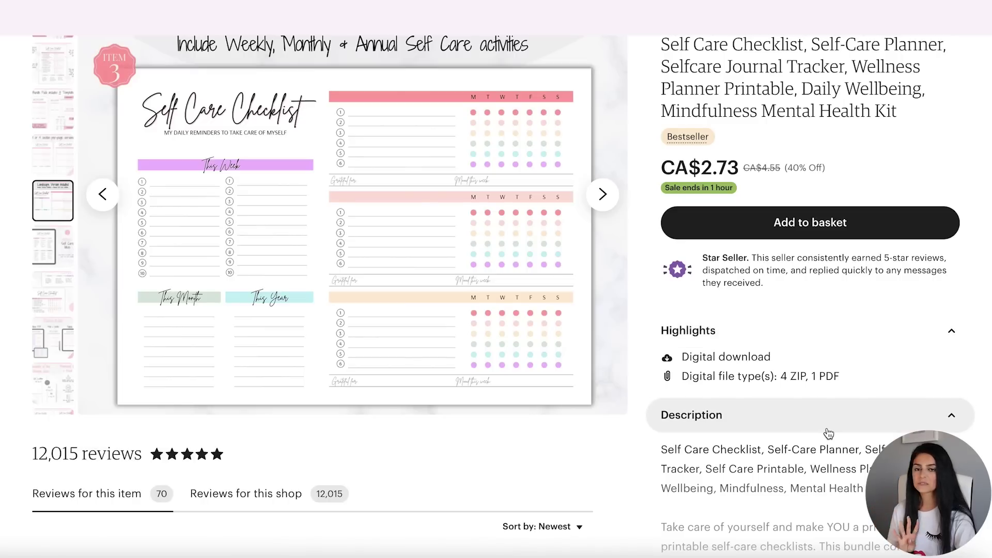
pyautogui.scroll(-1, 829, 433)
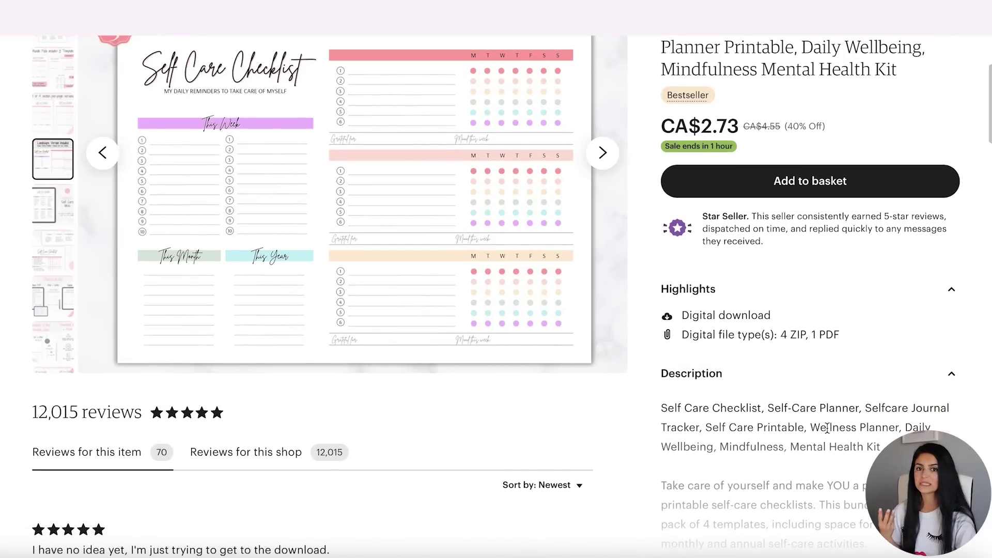
pyautogui.scroll(-3, 826, 428)
pyautogui.click(827, 421)
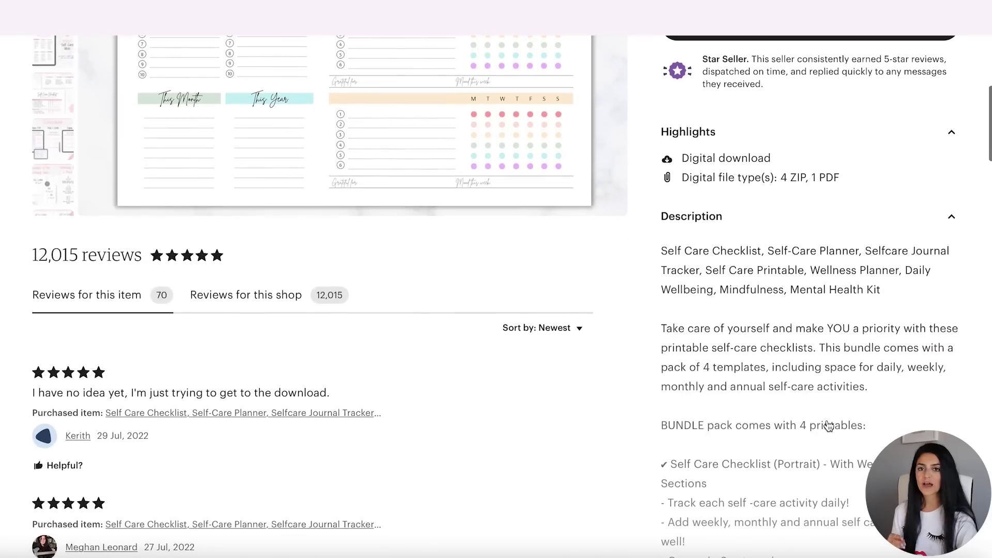
pyautogui.scroll(-4, 827, 419)
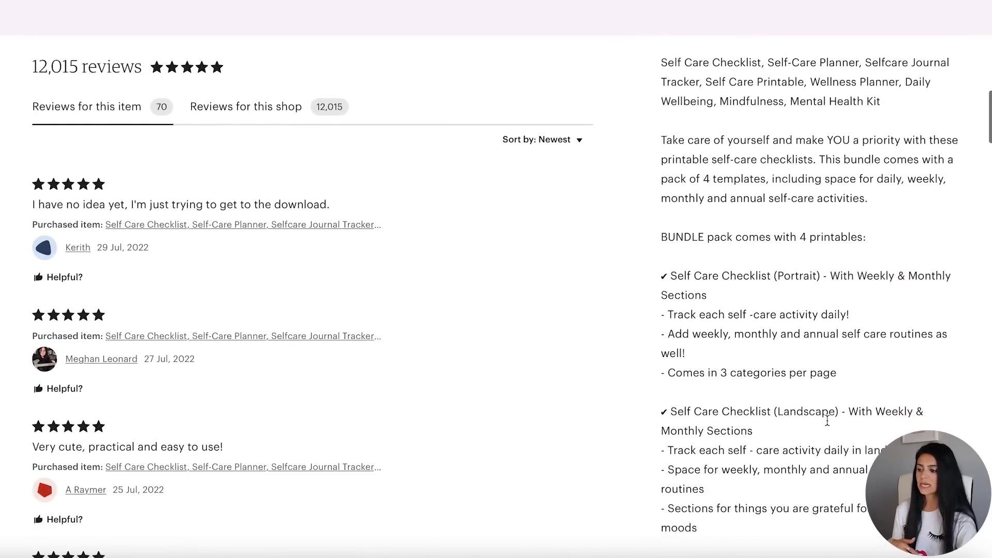
pyautogui.scroll(-1, 827, 419)
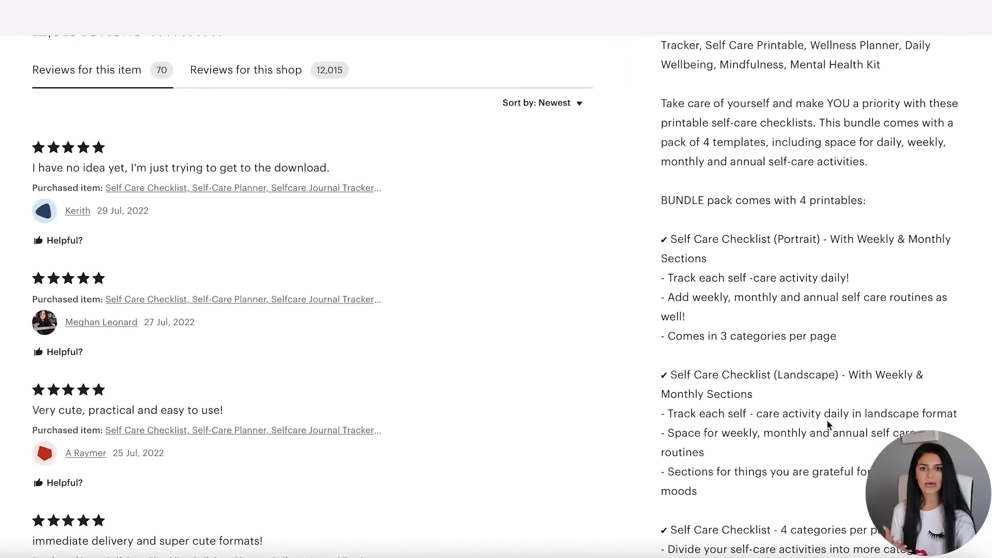
pyautogui.scroll(10, 827, 420)
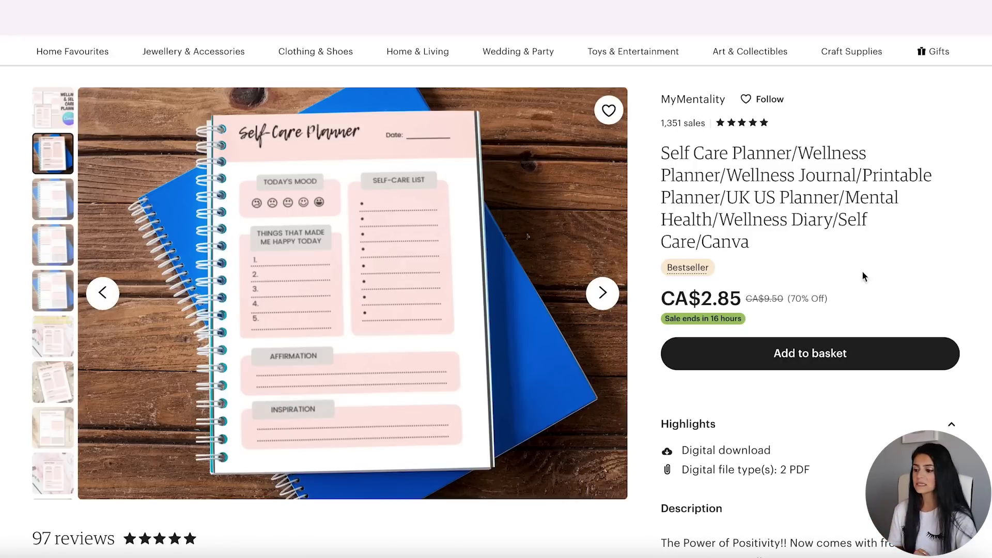
# Examine the MyMentality self care planner listing's price, highlights, description and reviews
pyautogui.scroll(-1, 786, 284)
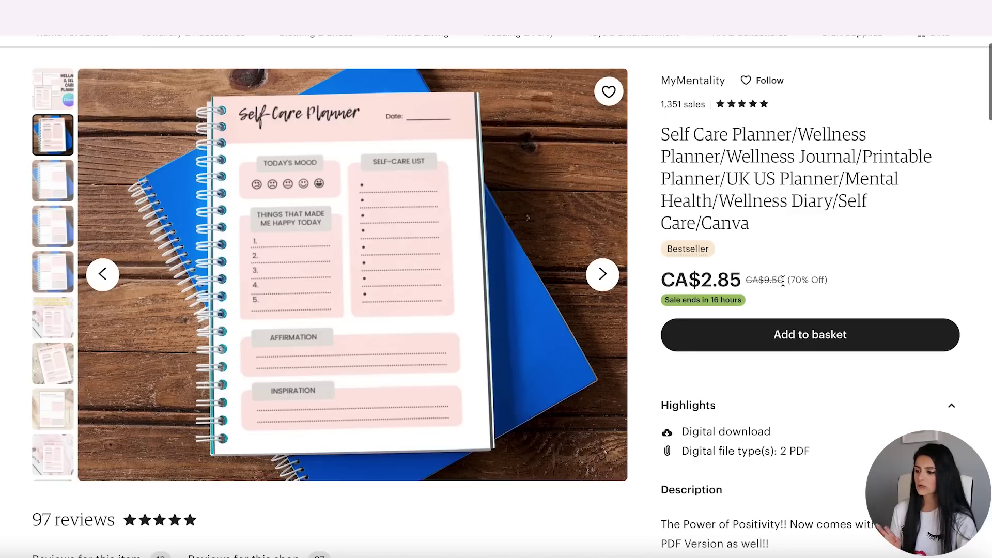
pyautogui.scroll(-1, 796, 310)
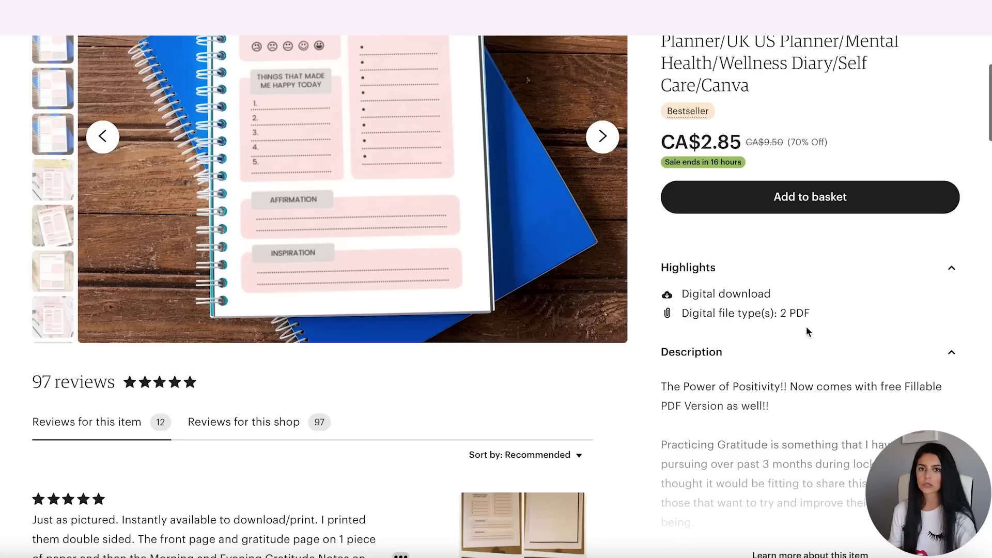
pyautogui.scroll(-1, 807, 330)
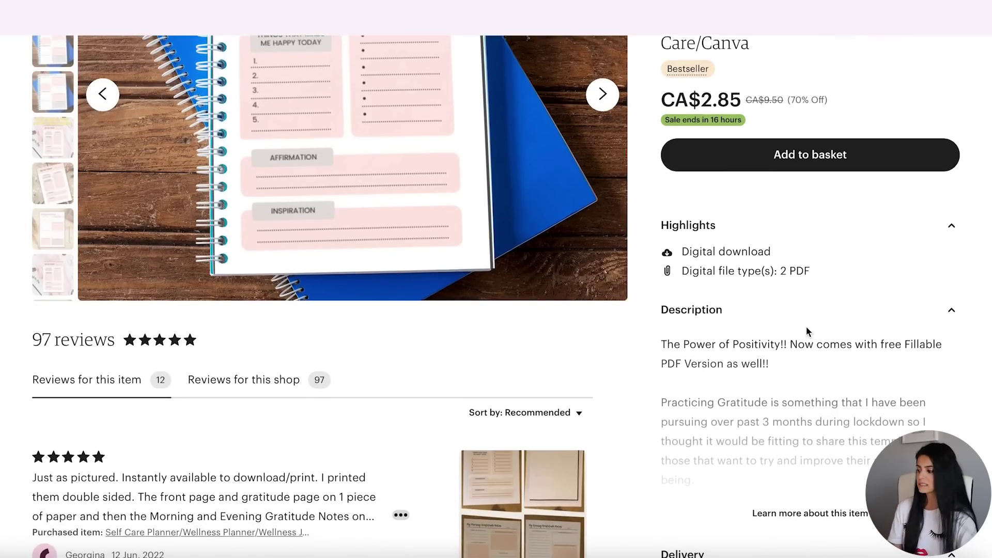
pyautogui.scroll(-2, 807, 331)
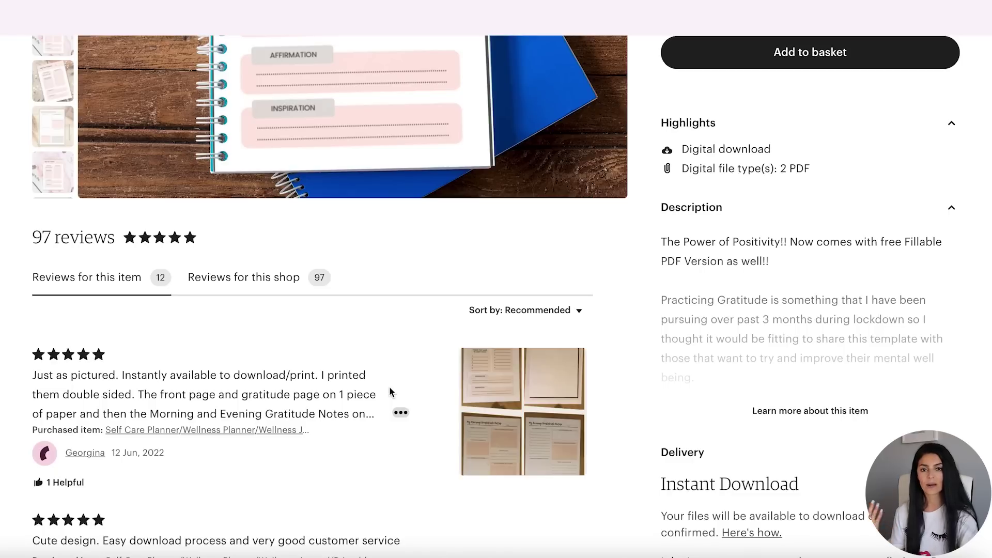
pyautogui.scroll(-1, 390, 393)
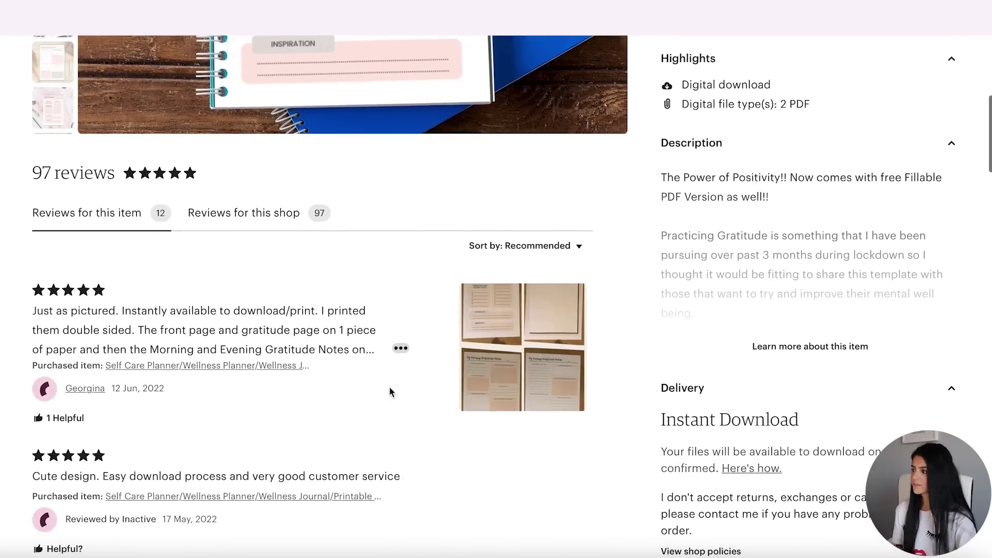
pyautogui.scroll(5, 389, 392)
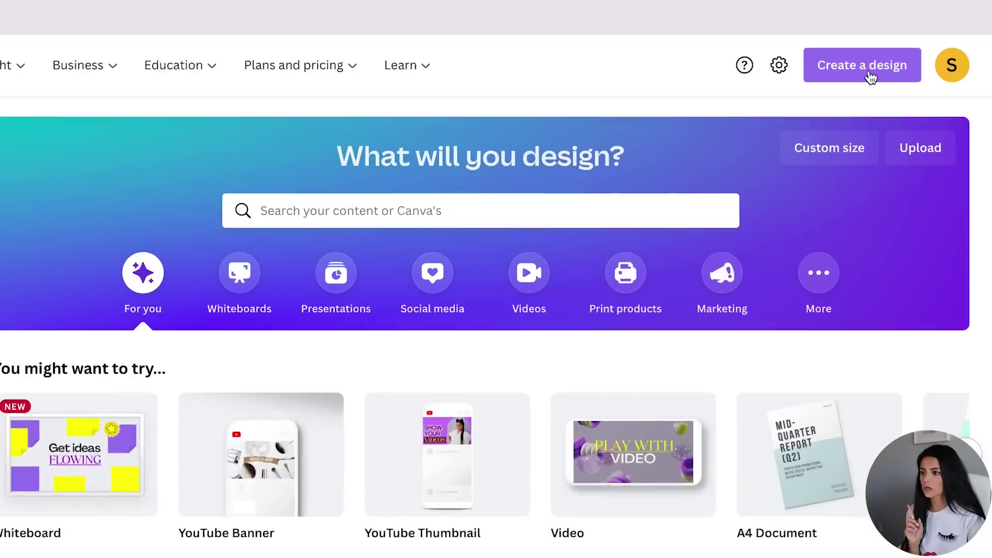
# In Canva, create a new custom-size design 8.5 in wide and 11 in high
pyautogui.click(894, 60)
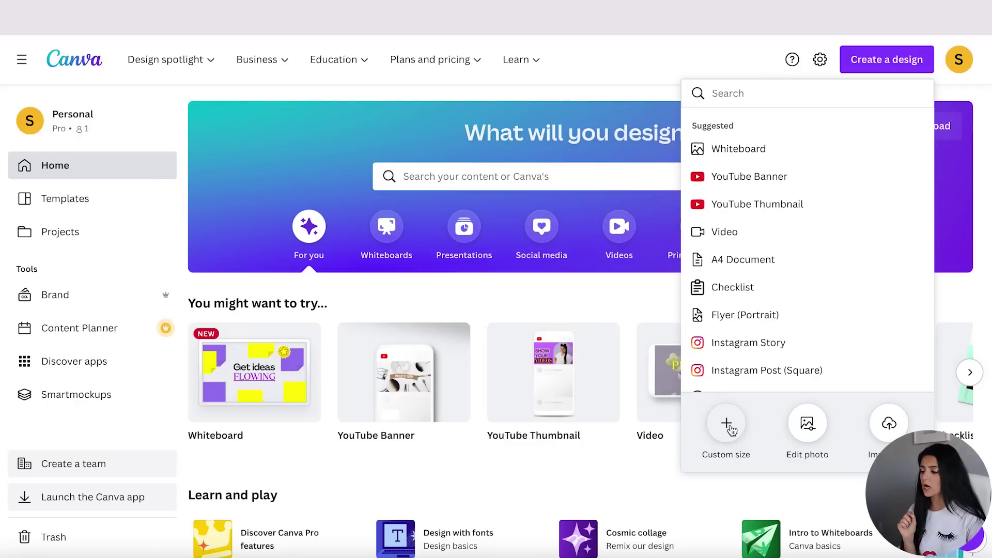
pyautogui.click(727, 420)
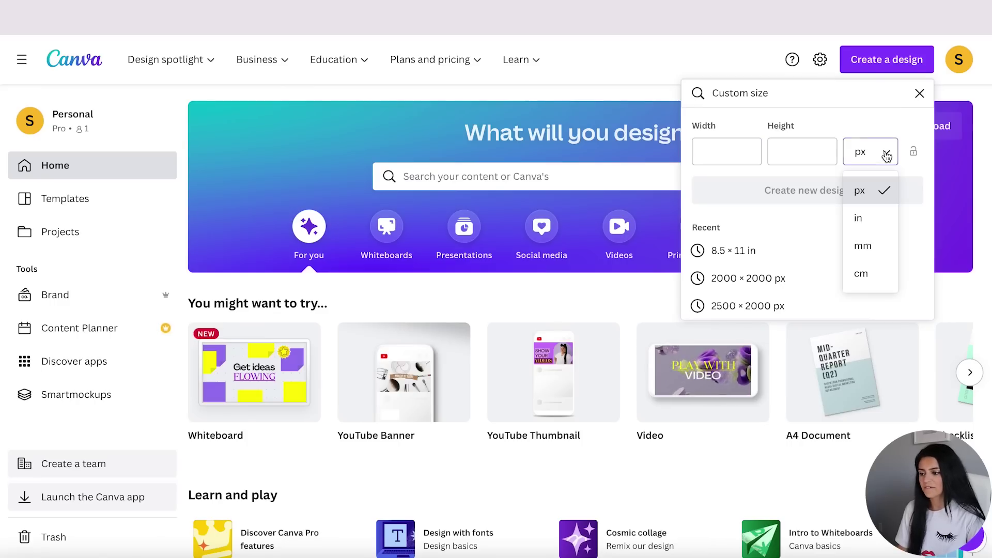
pyautogui.click(887, 156)
pyautogui.click(873, 218)
pyautogui.click(713, 163)
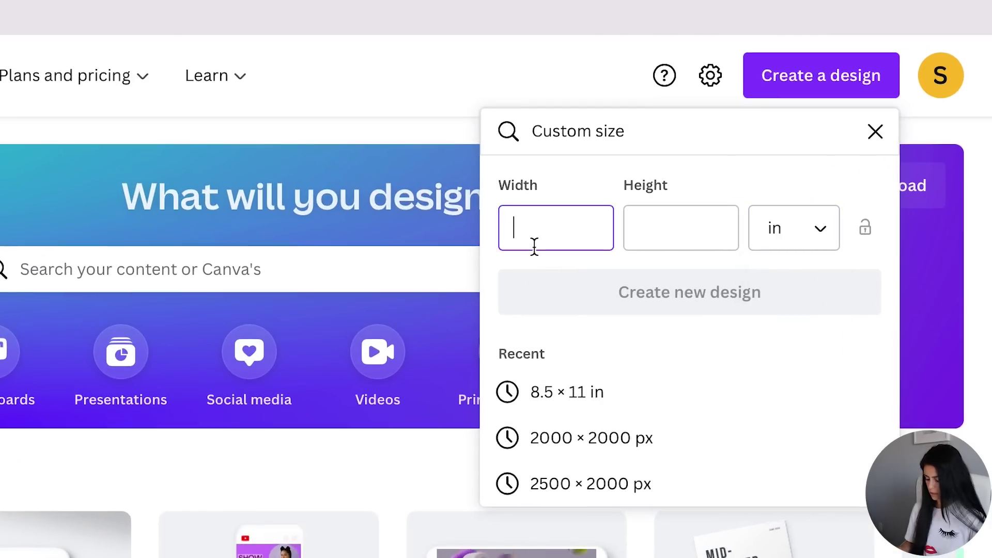
pyautogui.write('8.5')
pyautogui.click(633, 222)
pyautogui.write('11')
pyautogui.click(716, 294)
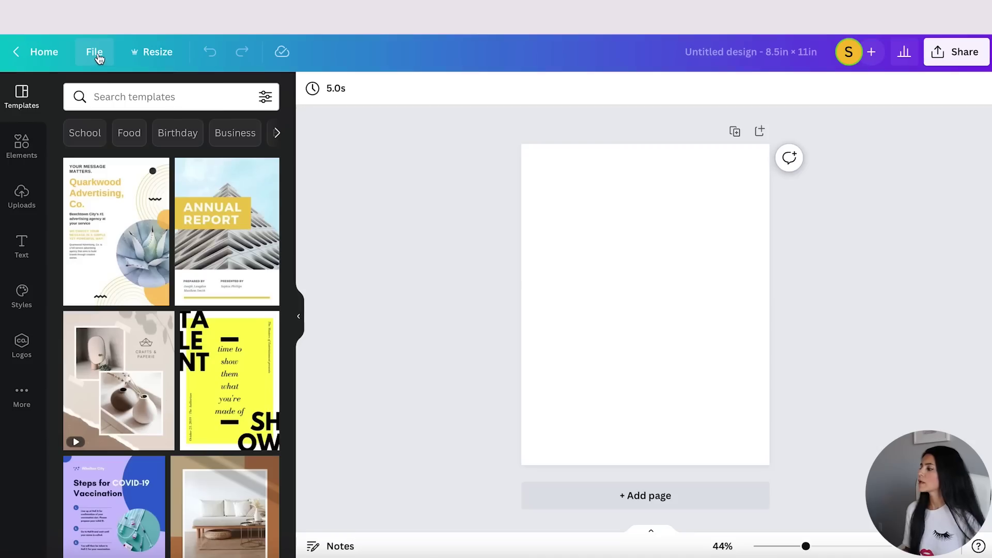
# Show the margins and the rulers and guides for the blank design
pyautogui.click(97, 54)
pyautogui.click(144, 218)
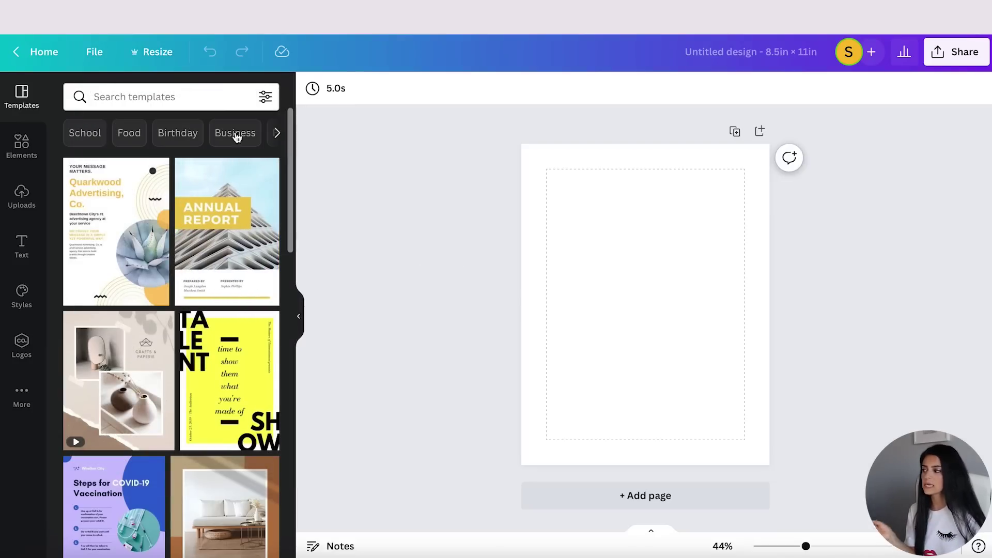
pyautogui.click(99, 61)
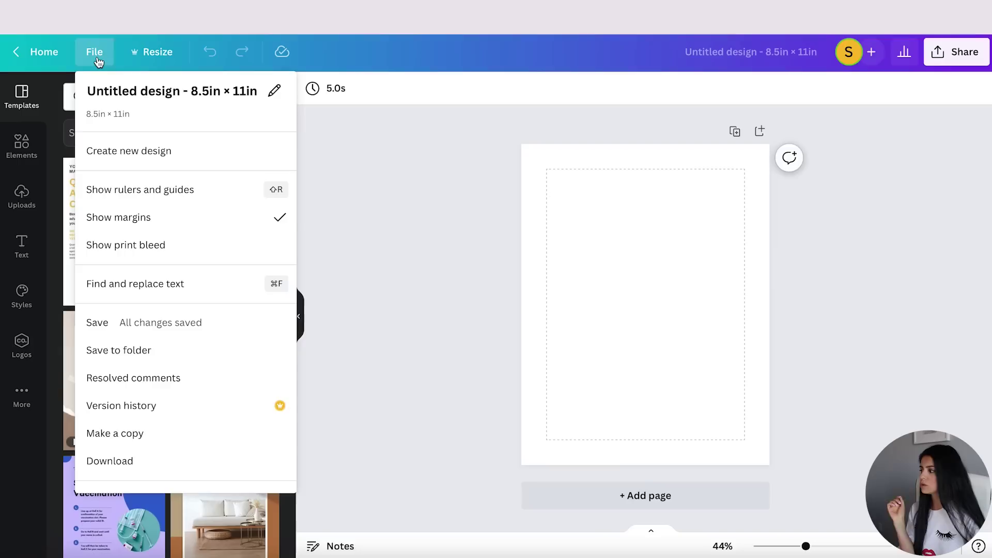
pyautogui.click(177, 196)
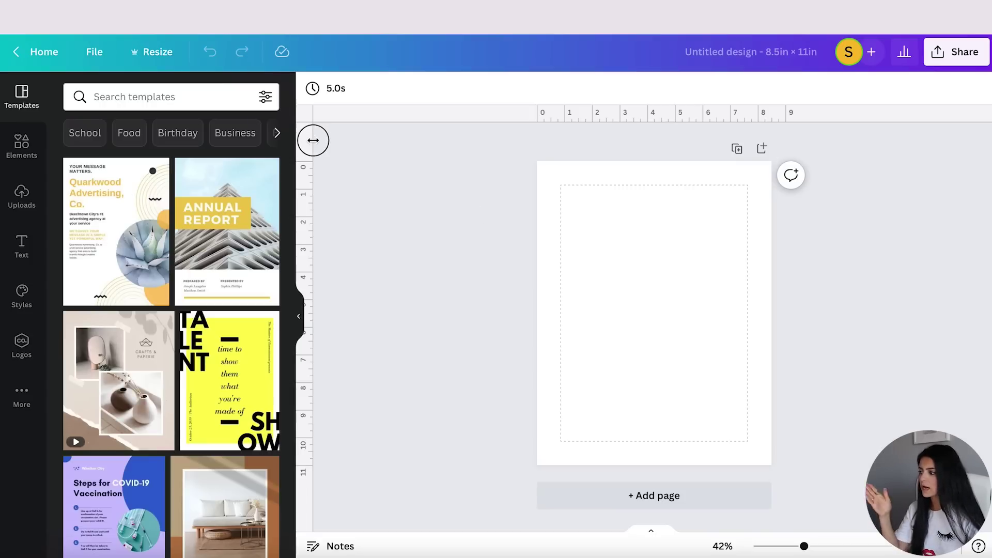
# Try out a vertical and a horizontal guide about 1 in from the page's left and upper edges, and undo both
pyautogui.moveTo(316, 140); pyautogui.dragTo(564, 146)
pyautogui.moveTo(564, 147); pyautogui.dragTo(566, 146)
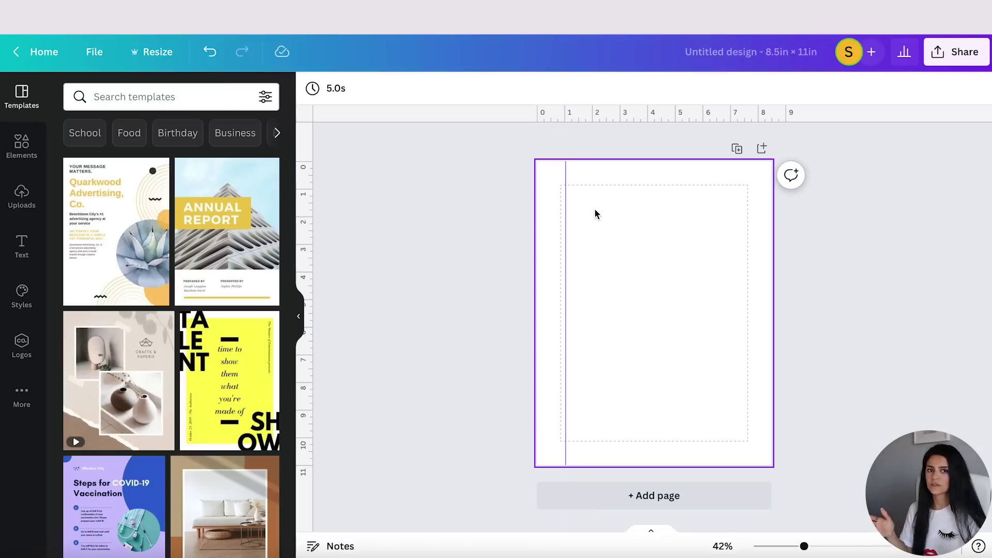
pyautogui.moveTo(578, 120); pyautogui.dragTo(586, 191)
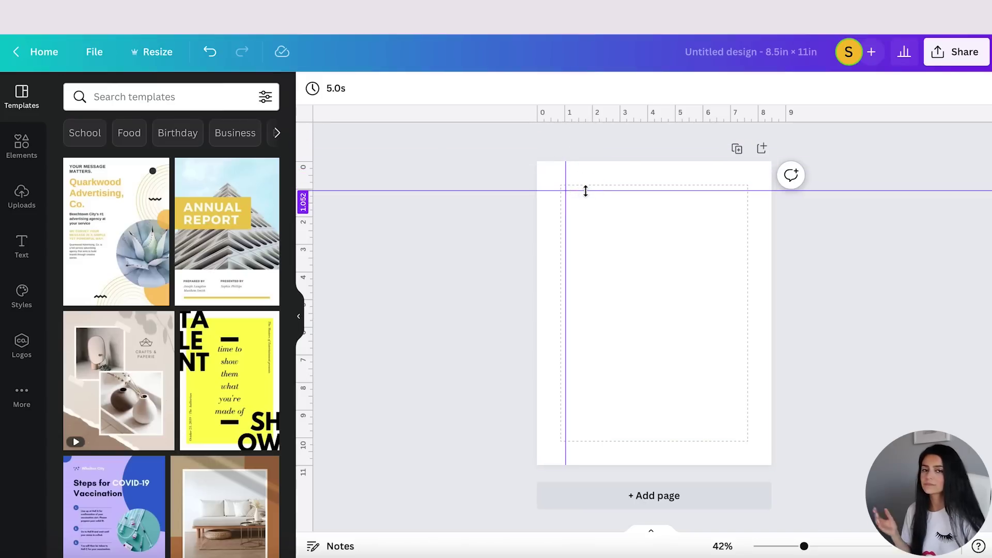
pyautogui.hotkey('ctrl', 'z')
pyautogui.hotkey('ctrl', 'z')
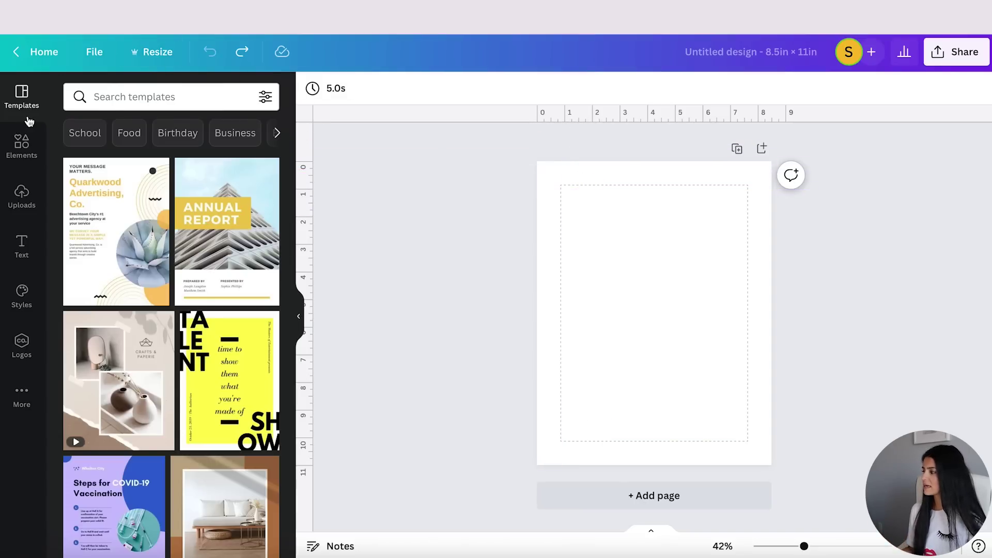
# Add a heading reading "Self-Care Checklist" along the upper margin of the page, starting near its left end
pyautogui.click(30, 241)
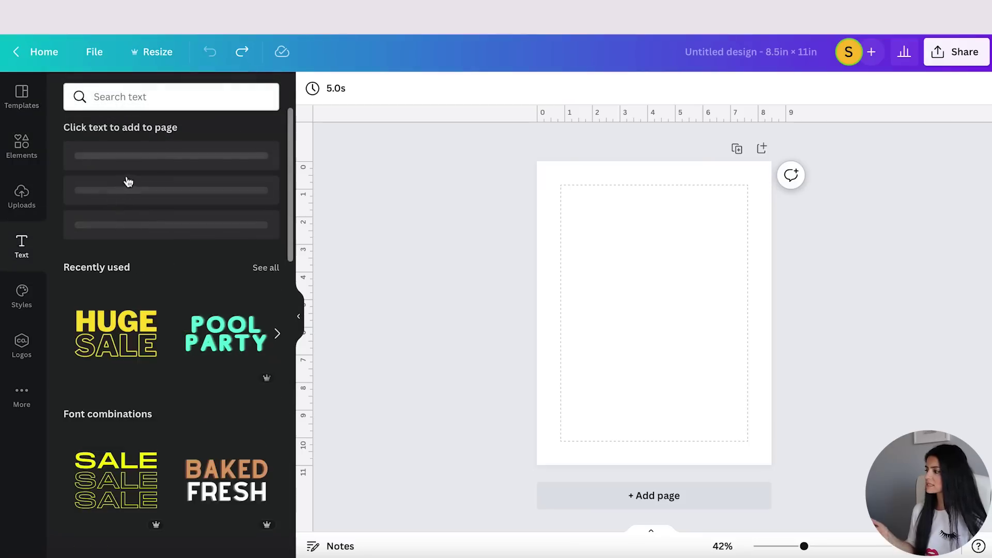
pyautogui.click(142, 169)
pyautogui.moveTo(673, 304); pyautogui.dragTo(624, 181)
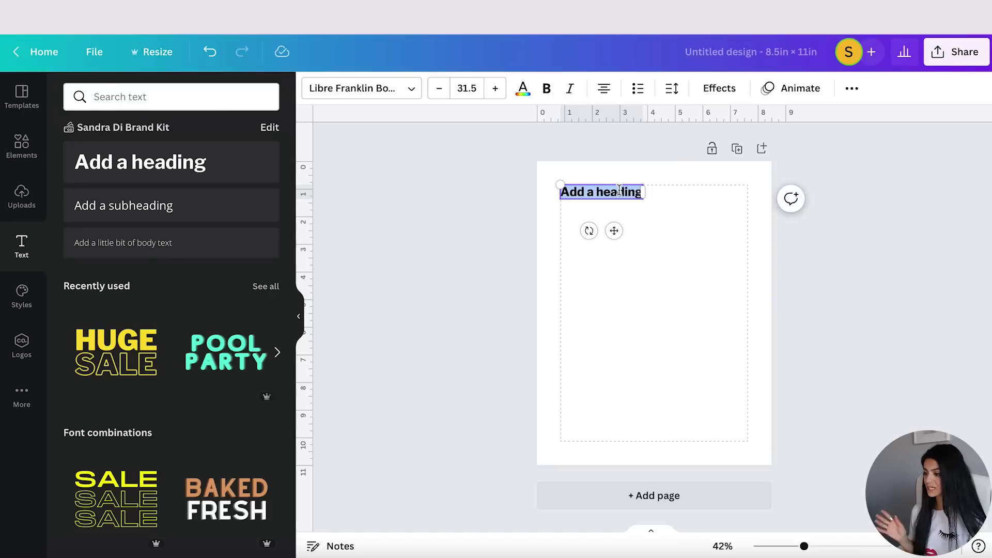
pyautogui.write('Self-Ca')
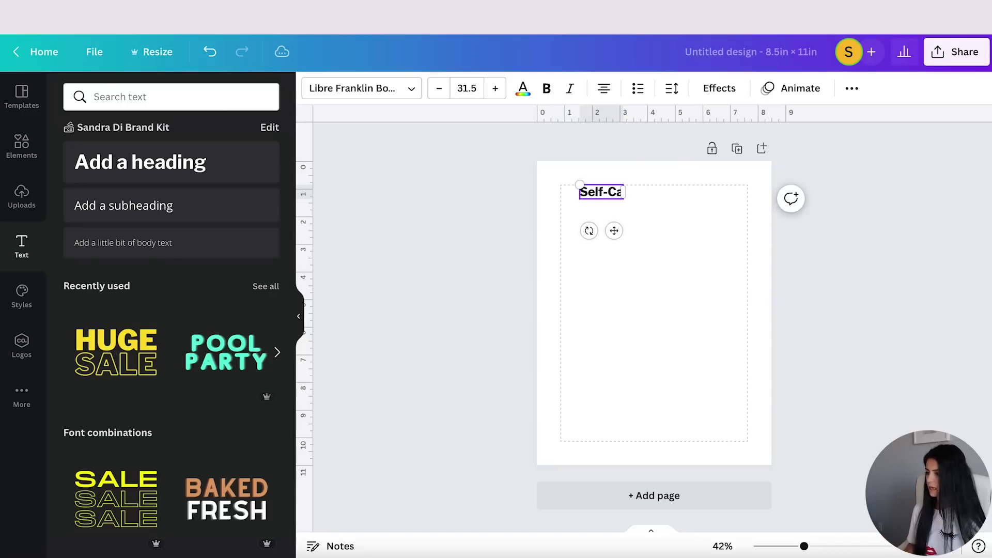
pyautogui.write('re Checklist')
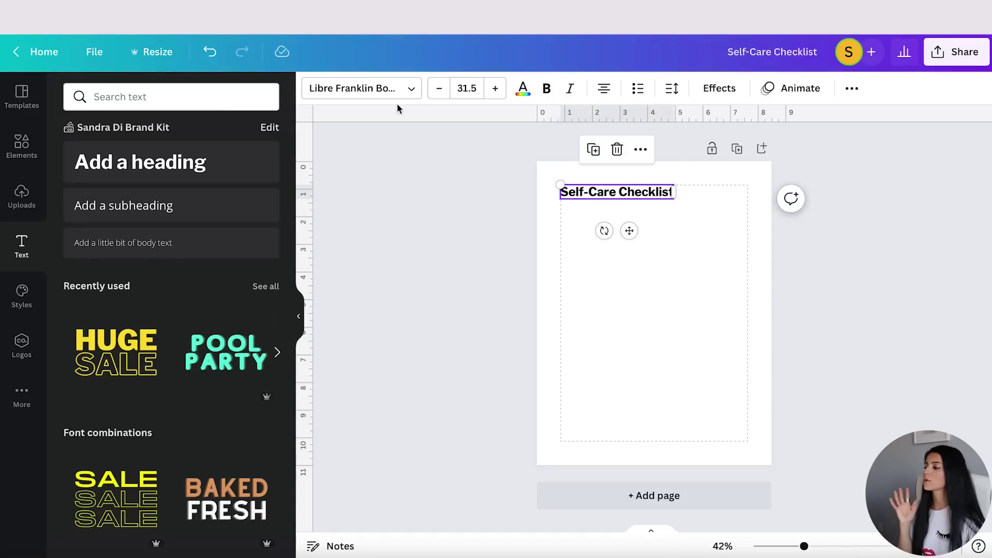
# Set the Self-Care Checklist heading to the Starlights font at size 48 and align it with the page's upper-left margin corner
pyautogui.click(378, 97)
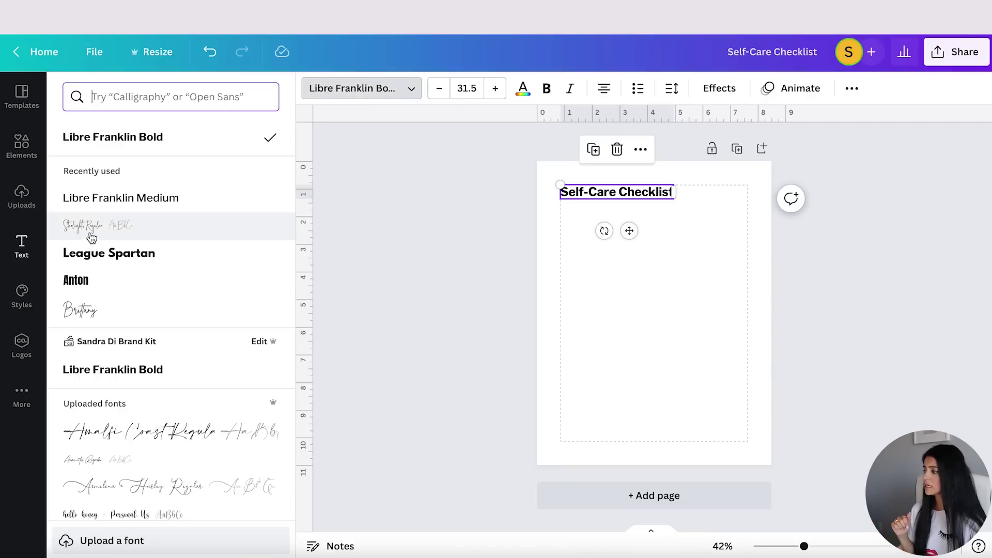
pyautogui.click(594, 261)
pyautogui.click(622, 194)
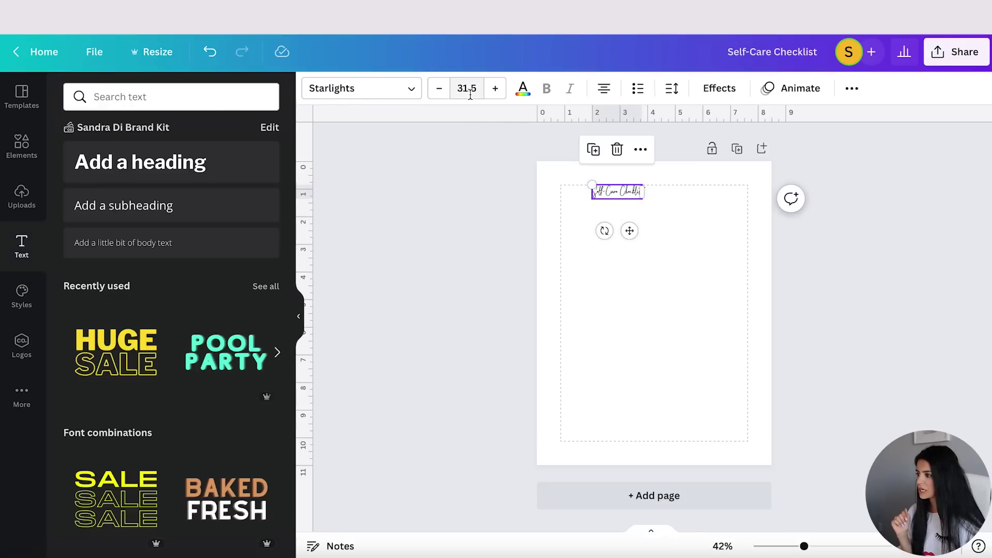
pyautogui.click(466, 87)
pyautogui.scroll(-2, 496, 383)
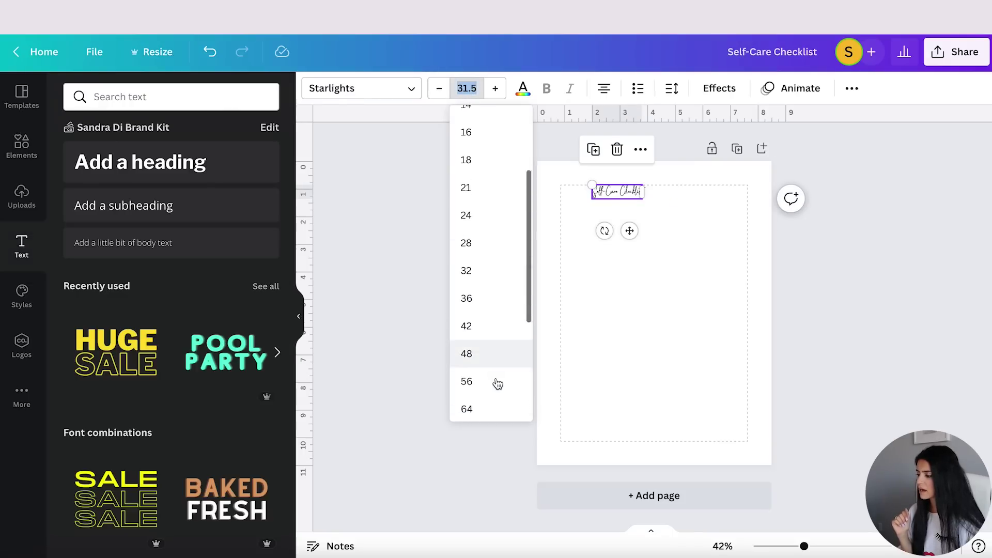
pyautogui.click(479, 342)
pyautogui.click(658, 204)
pyautogui.click(630, 202)
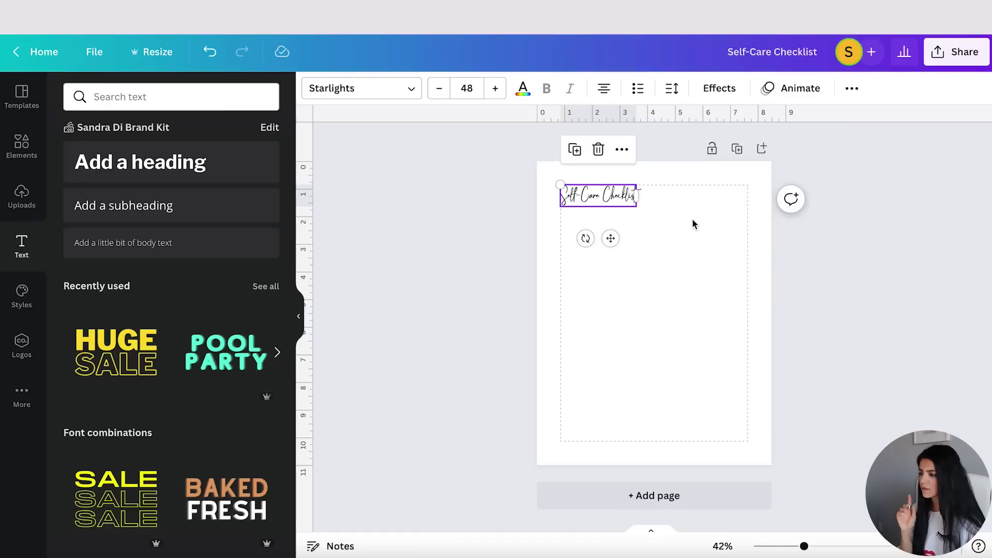
# Apply the Splice text effect to the Self-Care Checklist heading
pyautogui.click(717, 89)
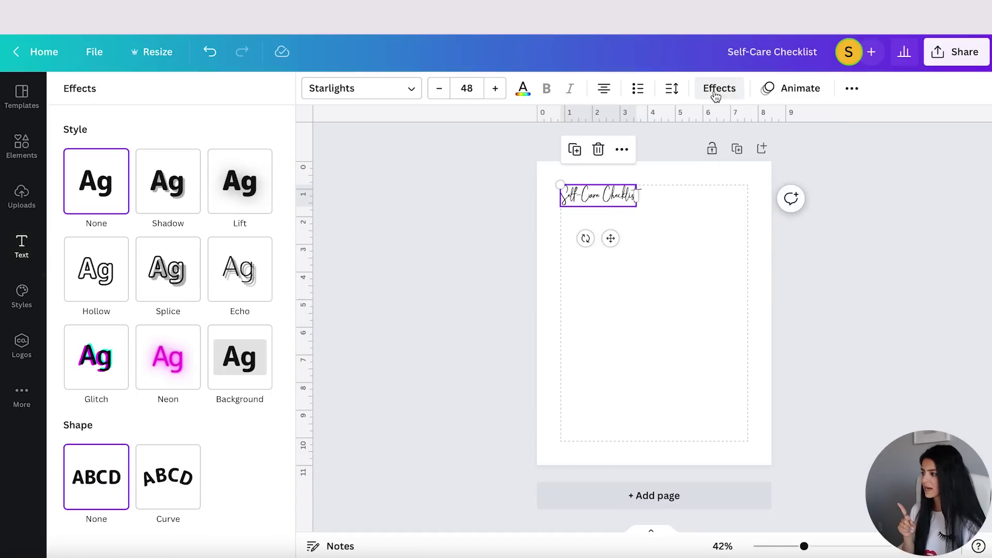
pyautogui.click(184, 288)
pyautogui.click(258, 332)
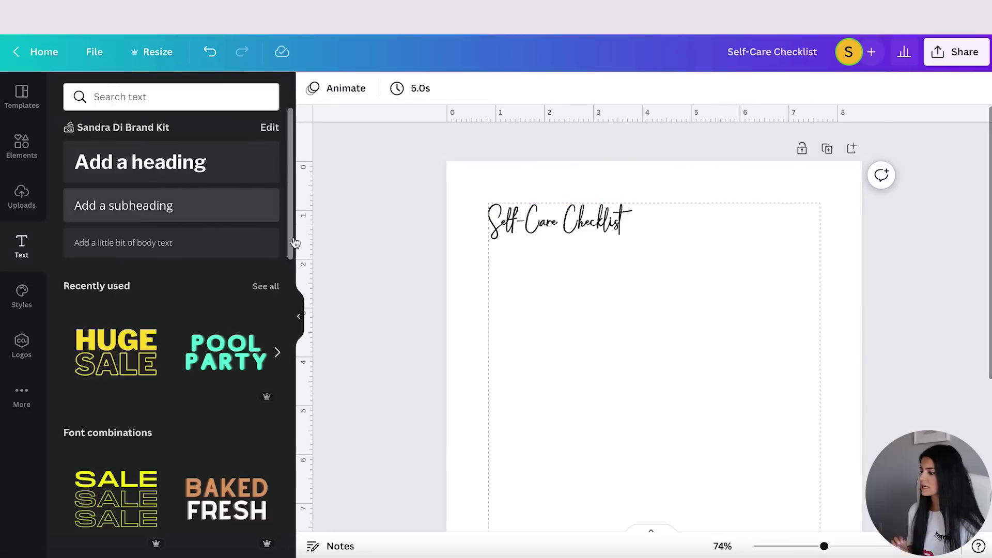
# Add a subheading reading "WEEK" to the right of the Self-Care Checklist heading
pyautogui.click(173, 206)
pyautogui.moveTo(651, 329); pyautogui.dragTo(729, 223)
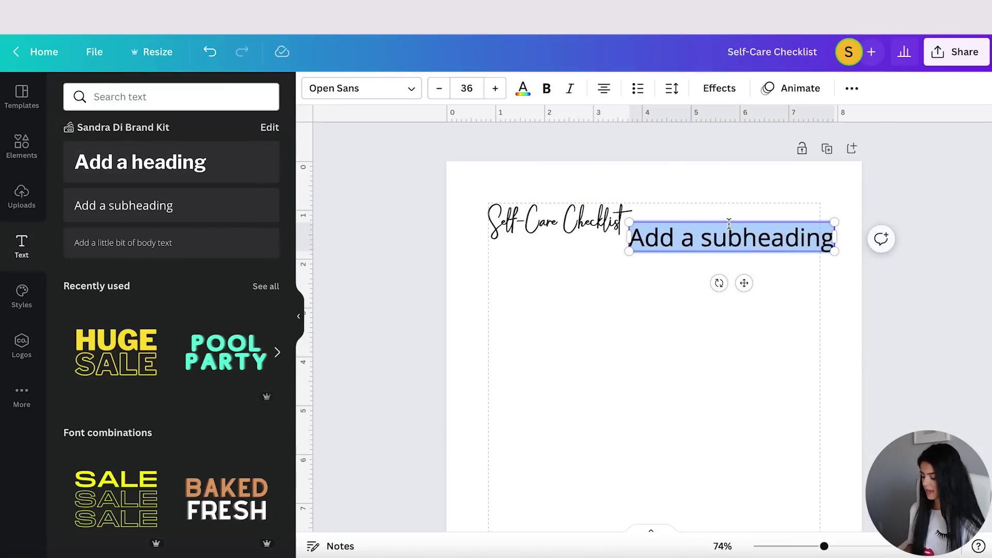
pyautogui.write('WEEK')
# Set the WEEK text to Libre Franklin Medium at size 14 and move it closer to the heading
pyautogui.click(362, 88)
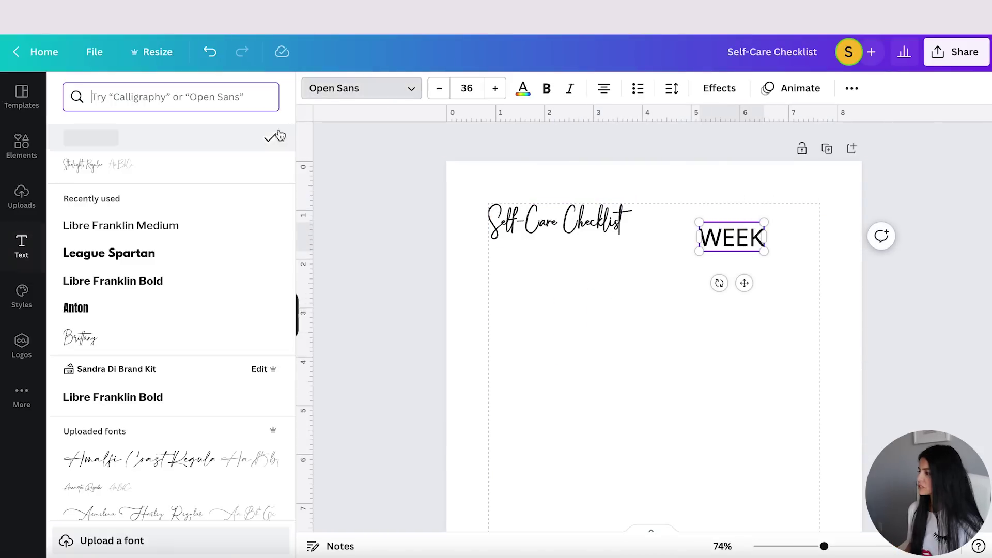
pyautogui.click(121, 225)
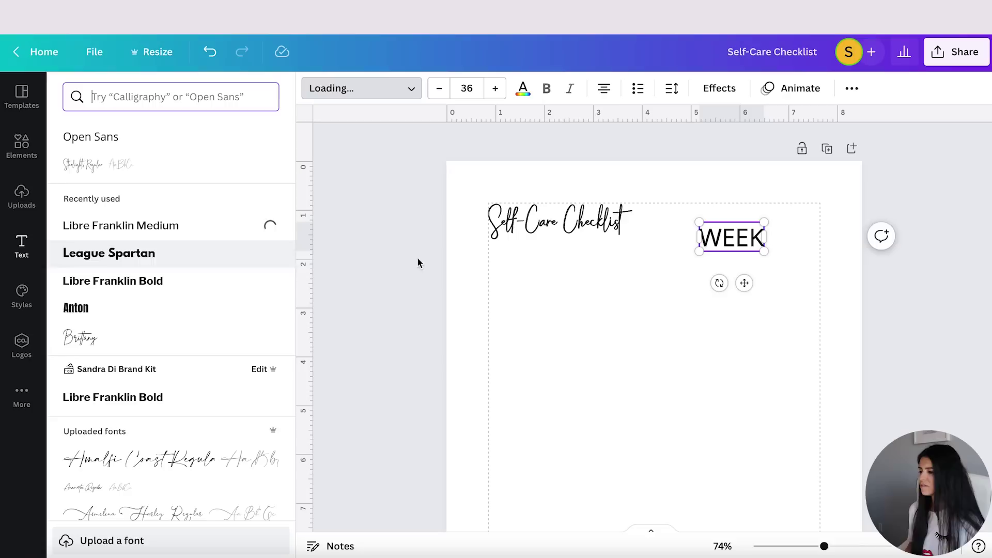
pyautogui.click(471, 88)
pyautogui.scroll(3, 511, 299)
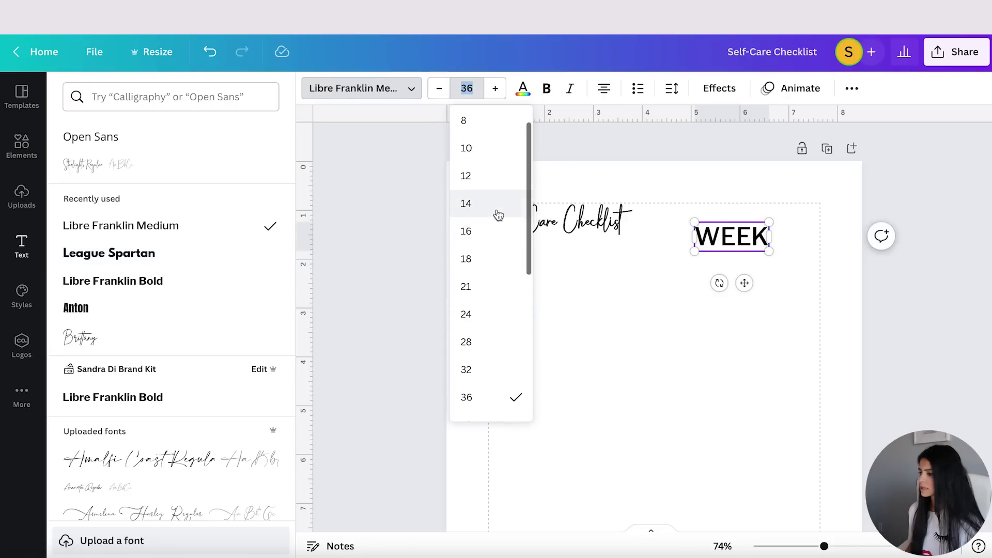
pyautogui.click(499, 204)
pyautogui.click(725, 227)
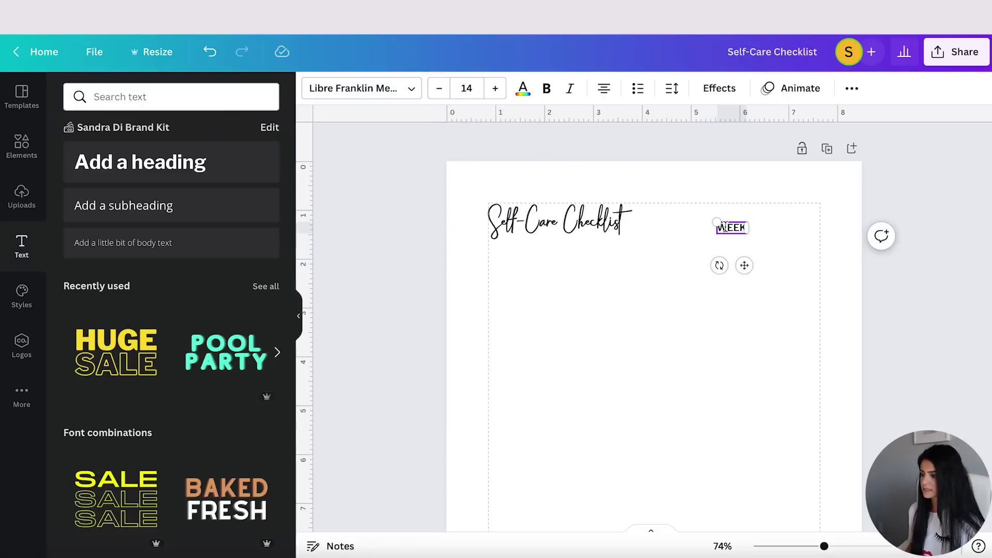
pyautogui.click(767, 243)
pyautogui.moveTo(732, 227); pyautogui.dragTo(685, 228)
pyautogui.click(743, 237)
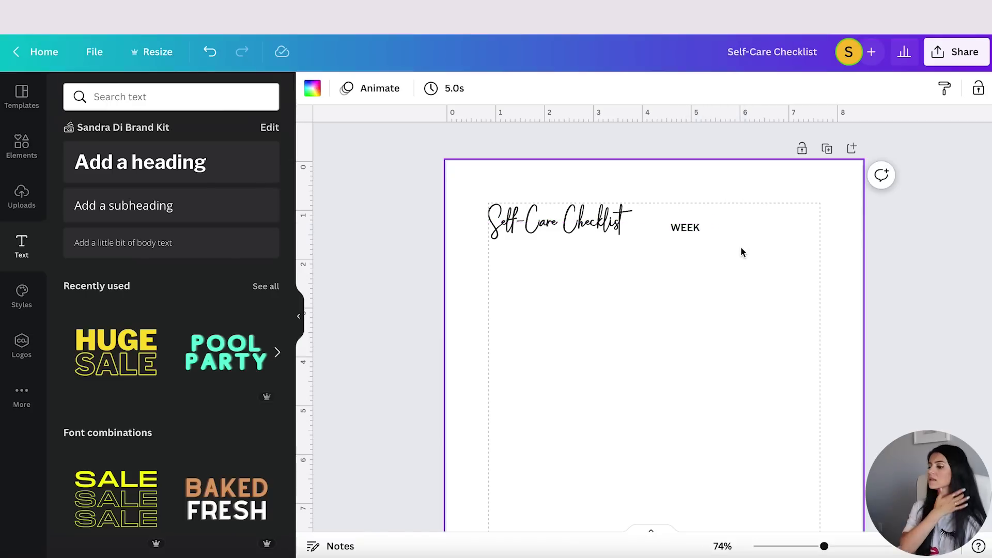
# Add a horizontal line running from the WEEK label to the right margin and reduce its line weight to 1
pyautogui.click(26, 157)
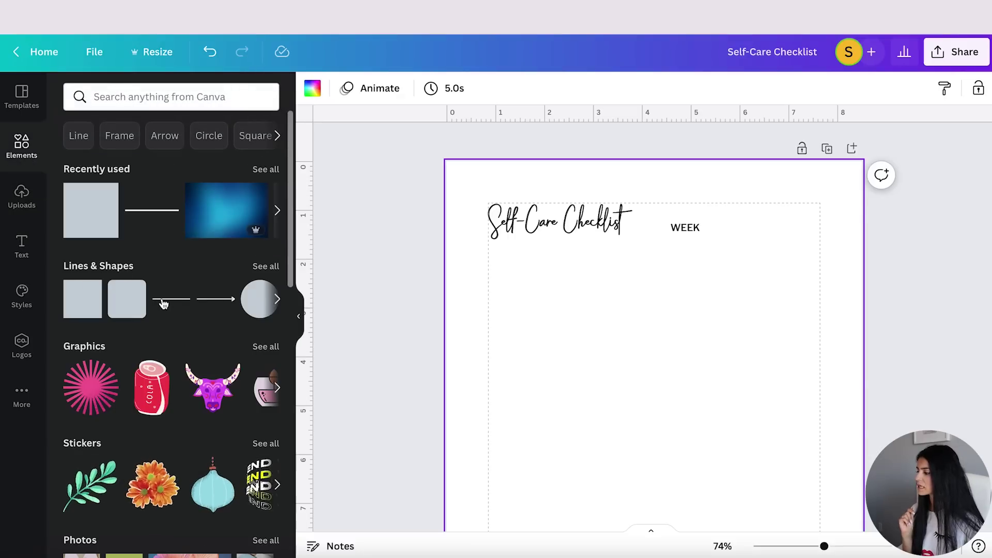
pyautogui.click(163, 300)
pyautogui.moveTo(670, 430); pyautogui.dragTo(795, 229)
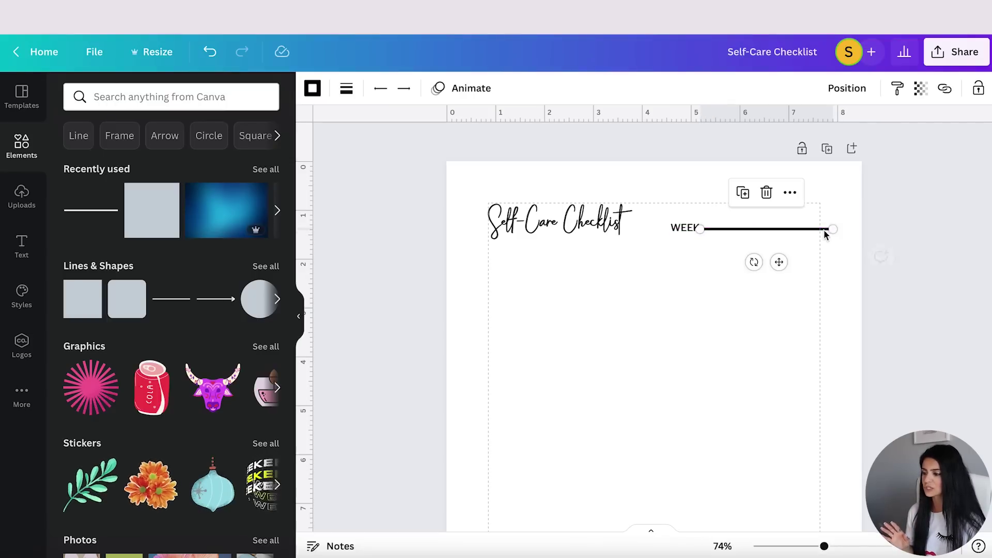
pyautogui.moveTo(831, 229); pyautogui.dragTo(820, 227)
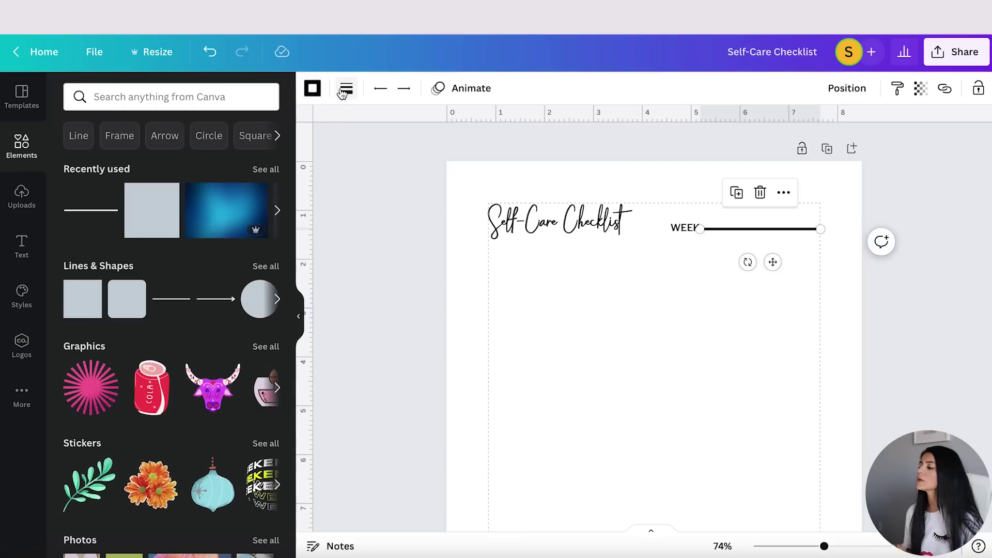
pyautogui.click(345, 89)
pyautogui.moveTo(355, 218); pyautogui.dragTo(347, 217)
pyautogui.click(723, 266)
# Duplicate the WEEK label, place the copy below the heading at the left margin, and change its text to "TASK"
pyautogui.click(689, 230)
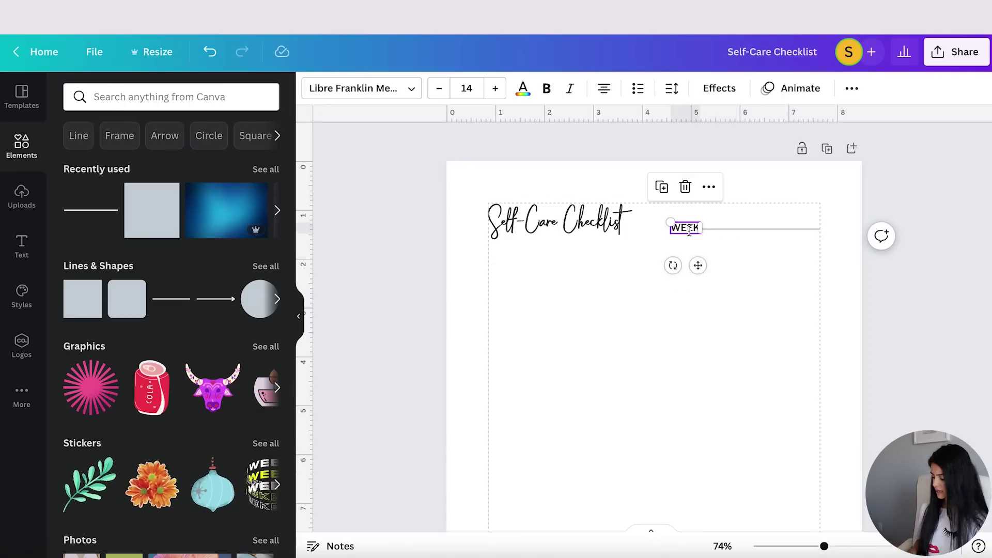
pyautogui.hotkey('ctrl', 'd')
pyautogui.moveTo(695, 236); pyautogui.dragTo(487, 268)
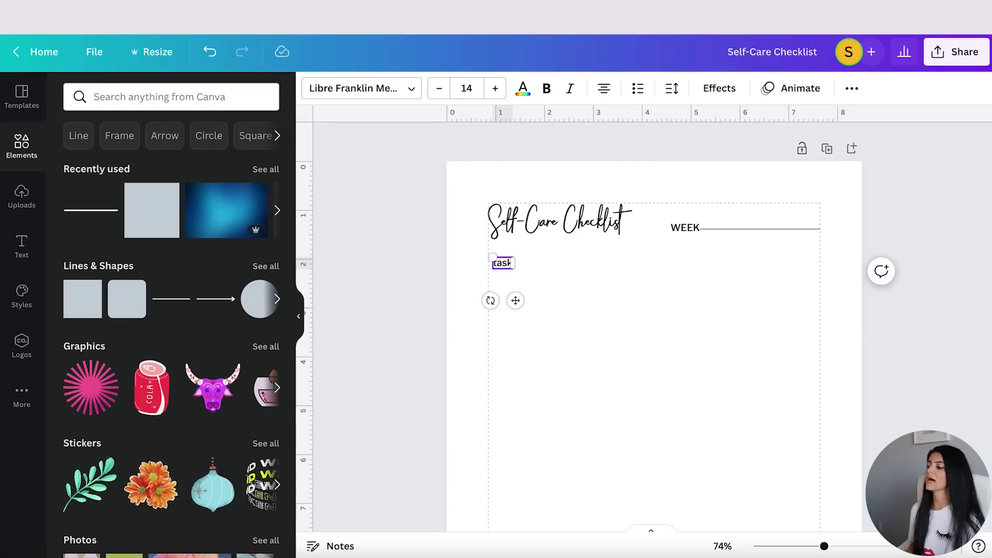
pyautogui.write('K')
pyautogui.press('Escape')
# Duplicate the TASK label, move the copy to its right at the same height, and change it to "M"
pyautogui.click(506, 265)
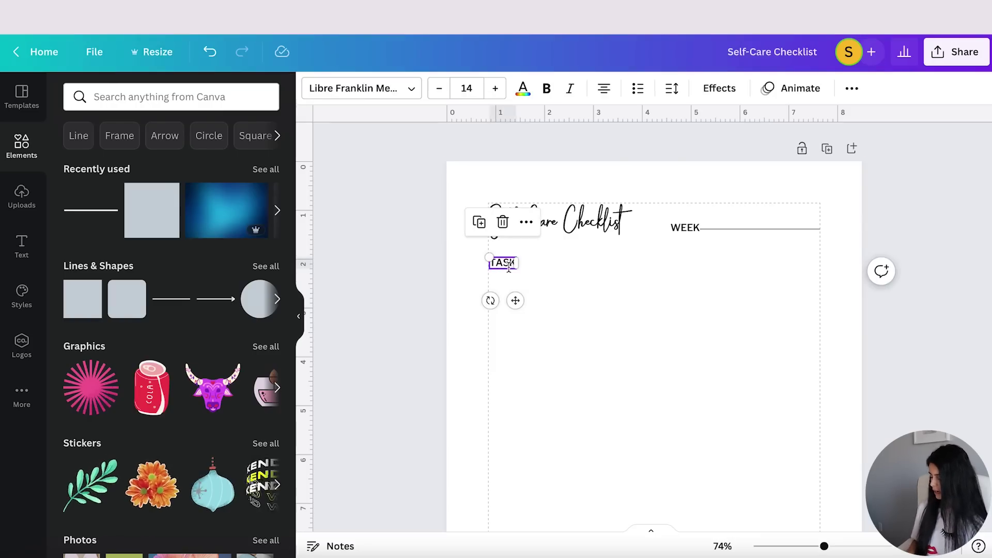
pyautogui.hotkey('ctrl', 'd')
pyautogui.moveTo(509, 268); pyautogui.dragTo(632, 263)
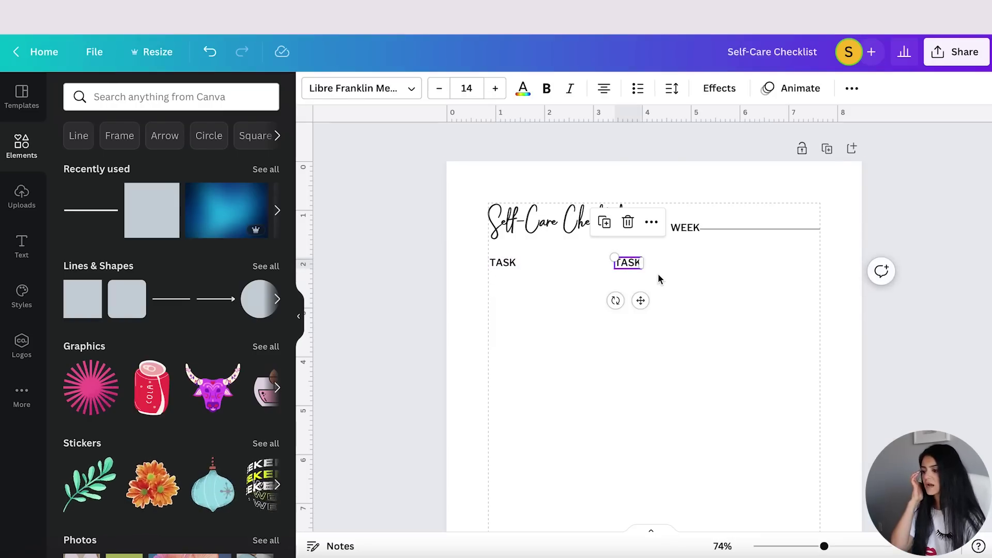
pyautogui.doubleClick(626, 263)
pyautogui.write('M')
# Duplicate the day letter along the same row to add T, W, T, F, S and S after the M
pyautogui.moveTo(648, 281)
pyautogui.mouseDown()
pyautogui.moveTo(599, 259)
pyautogui.moveTo(651, 265)
pyautogui.mouseUp()
pyautogui.hotkey('ctrl', 'd')
pyautogui.doubleClick(649, 264)
pyautogui.write('T   W   T')
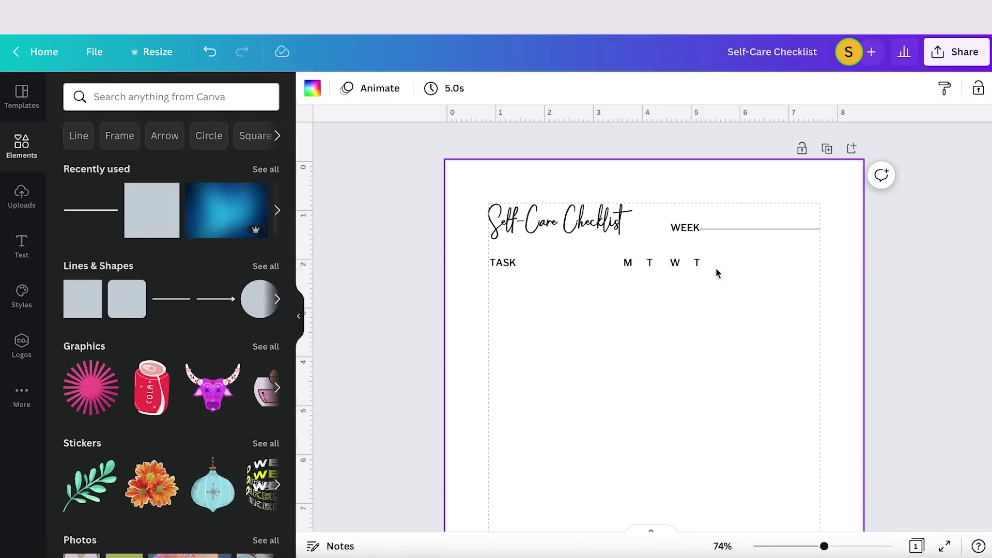
pyautogui.click(675, 263)
pyautogui.hotkey('ctrl', 'd')
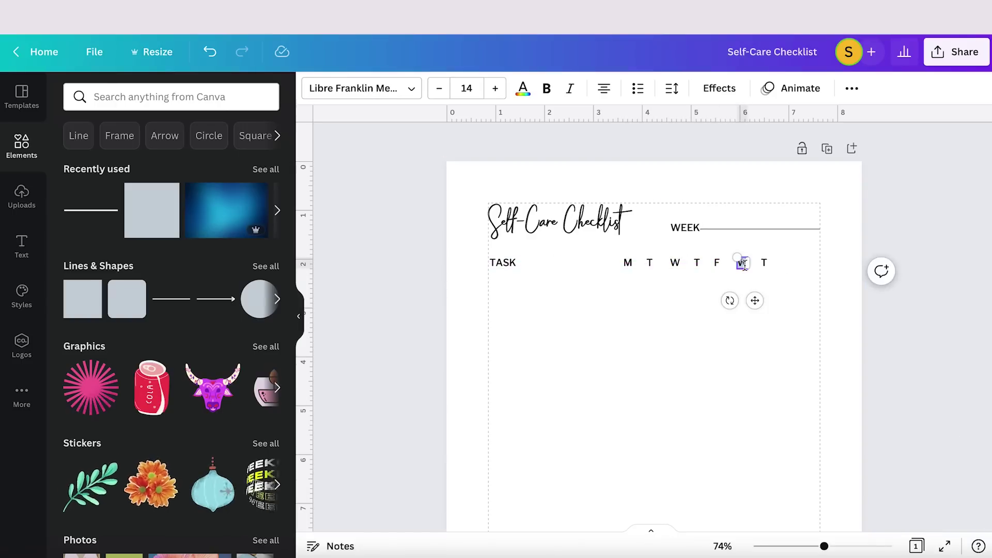
pyautogui.click(782, 279)
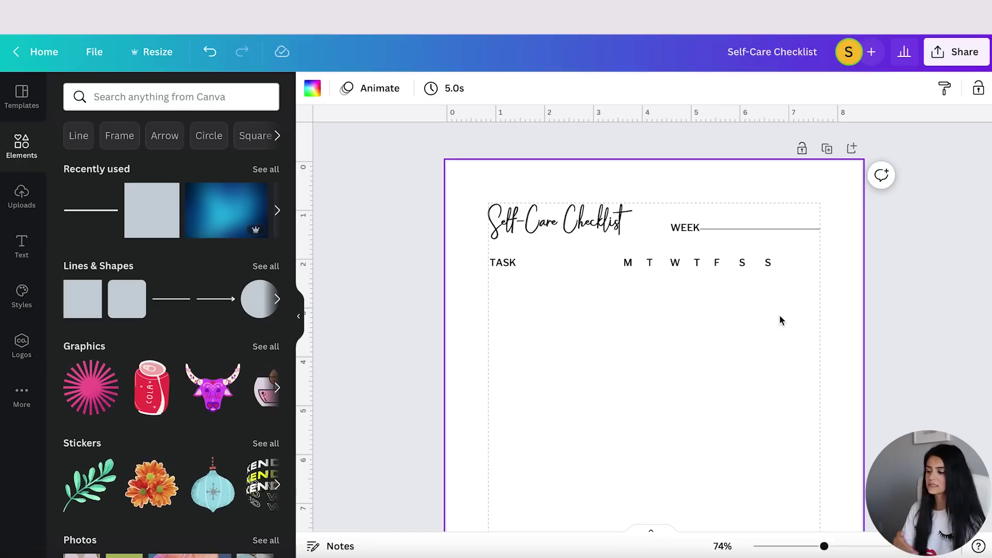
# Select all seven weekday letters and space them evenly horizontally
pyautogui.moveTo(786, 306); pyautogui.dragTo(621, 254)
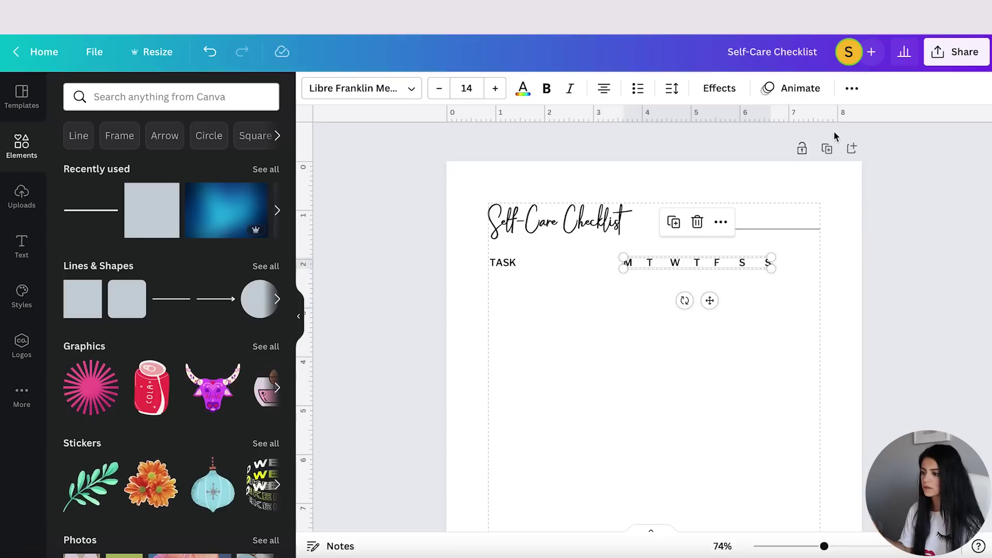
pyautogui.click(853, 90)
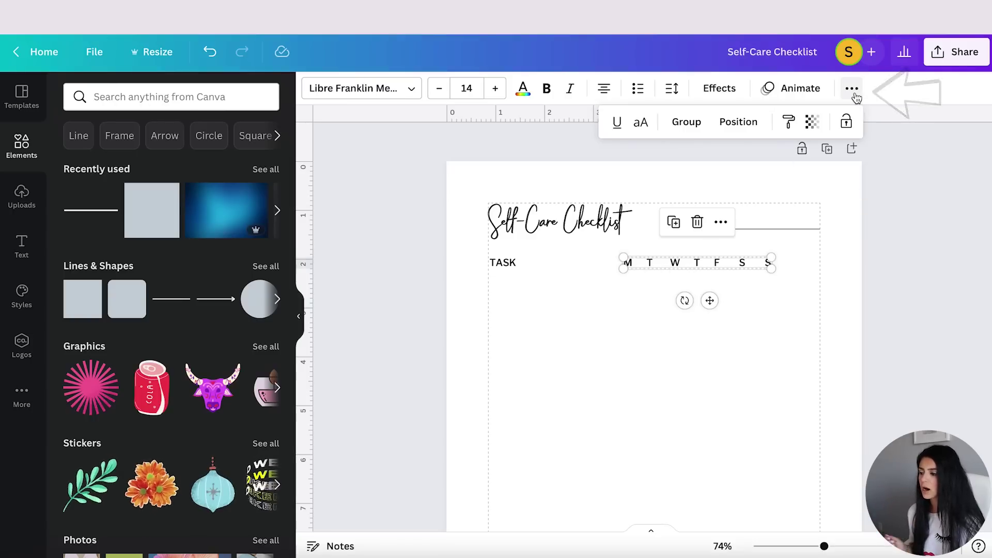
pyautogui.click(753, 124)
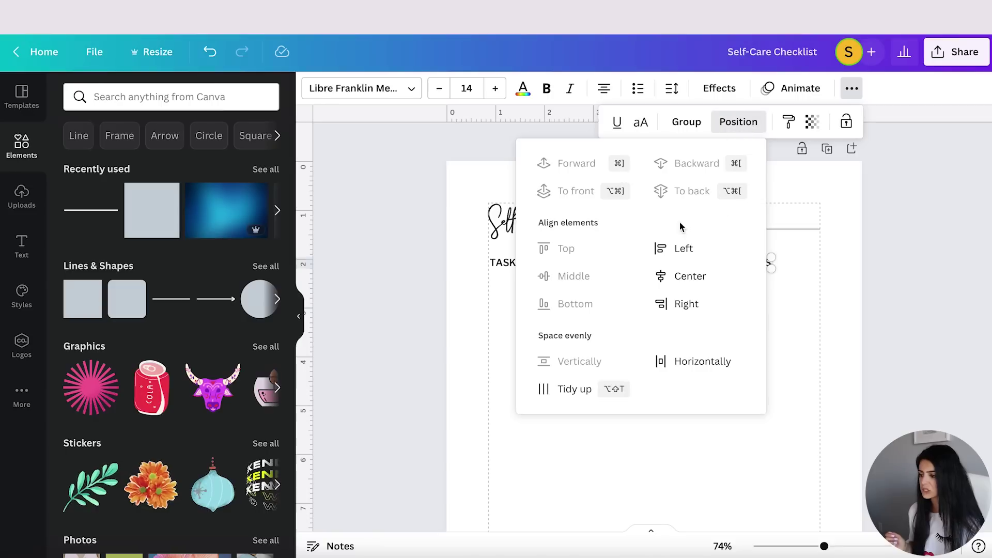
pyautogui.click(744, 366)
pyautogui.click(790, 346)
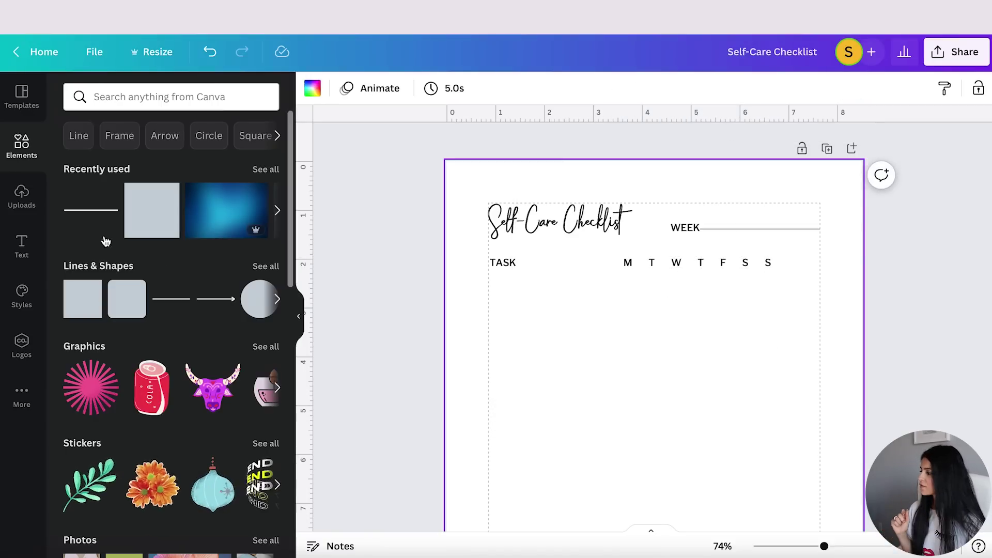
# Add a square, stretch it into a thin band between the side margins behind the TASK and weekday row, and color it light pink
pyautogui.click(75, 309)
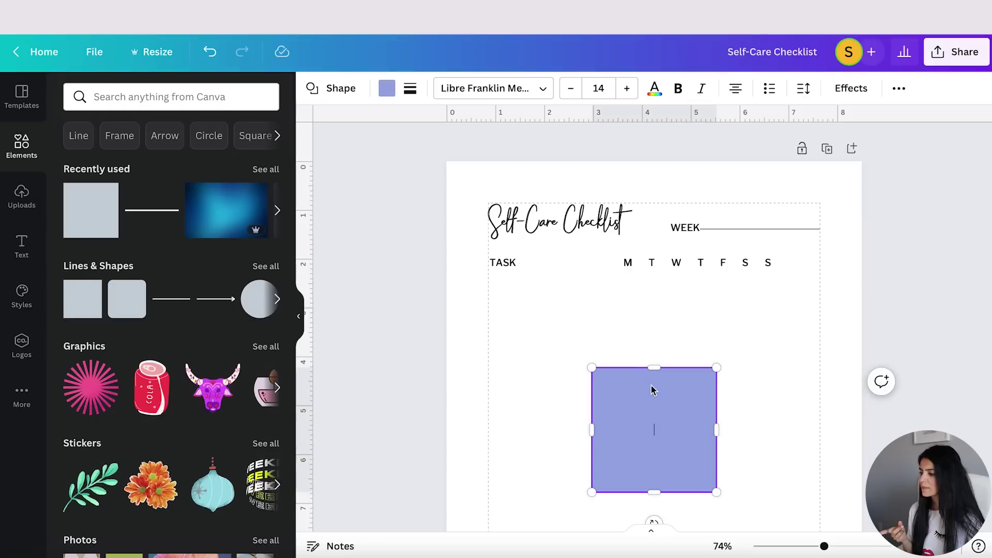
pyautogui.moveTo(657, 368); pyautogui.dragTo(821, 265)
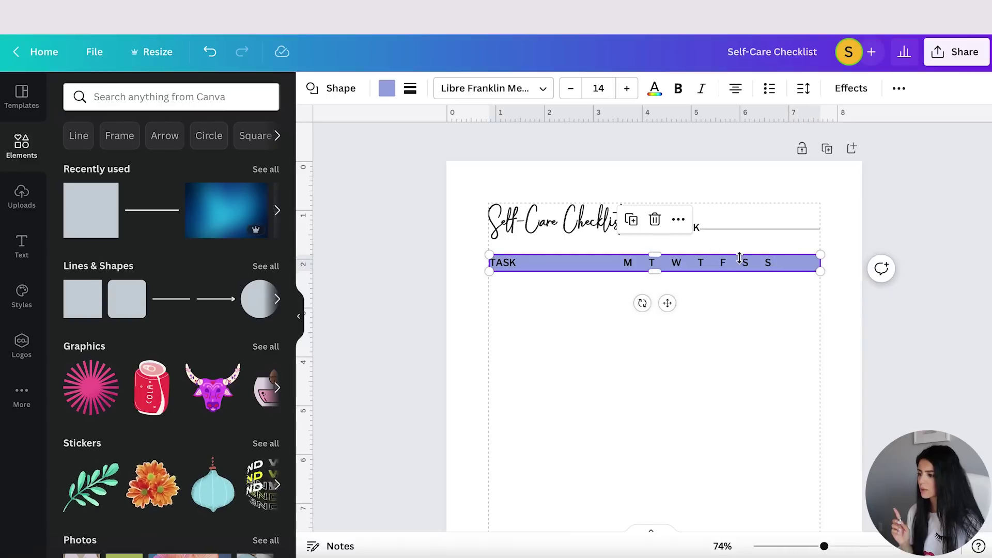
pyautogui.click(388, 89)
pyautogui.click(185, 268)
pyautogui.click(752, 321)
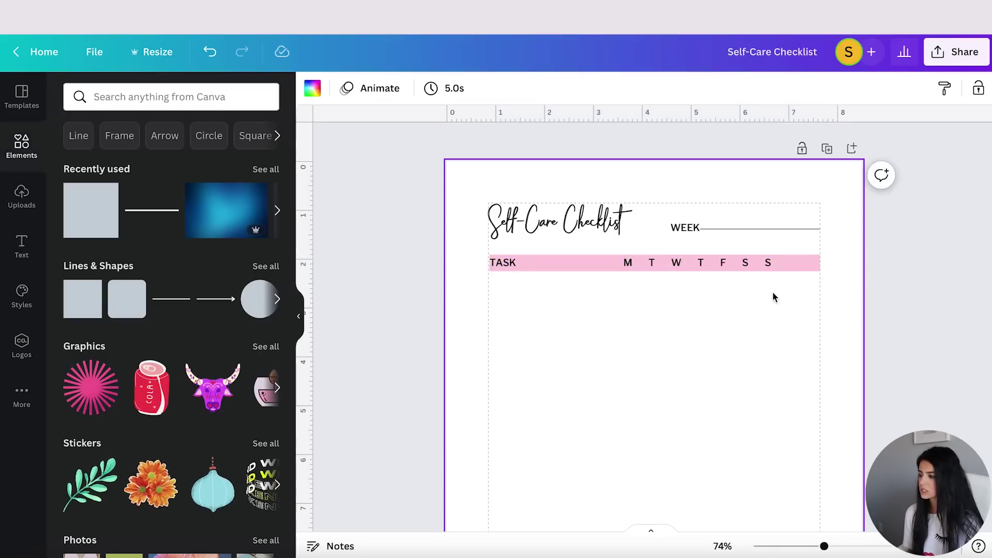
# Duplicate the WEEK line, place the copy below the TASK label starting at the left margin, and make it dashed
pyautogui.click(746, 229)
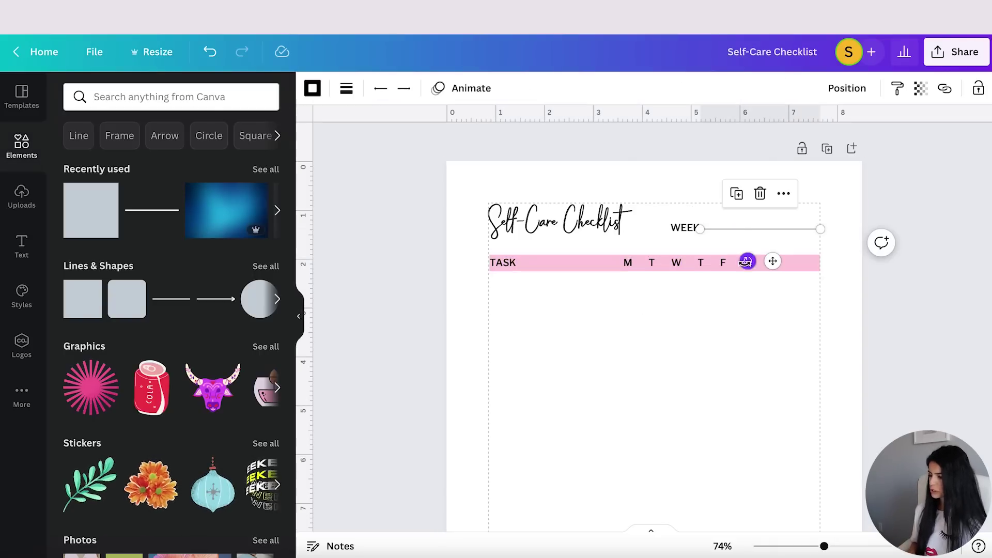
pyautogui.hotkey('ctrl', 'd')
pyautogui.moveTo(728, 243); pyautogui.dragTo(510, 293)
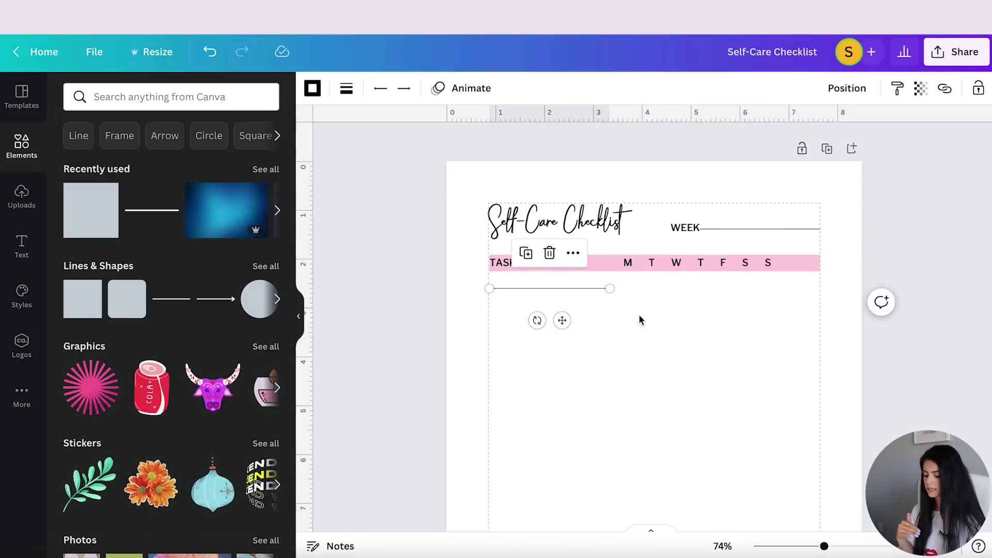
pyautogui.click(348, 91)
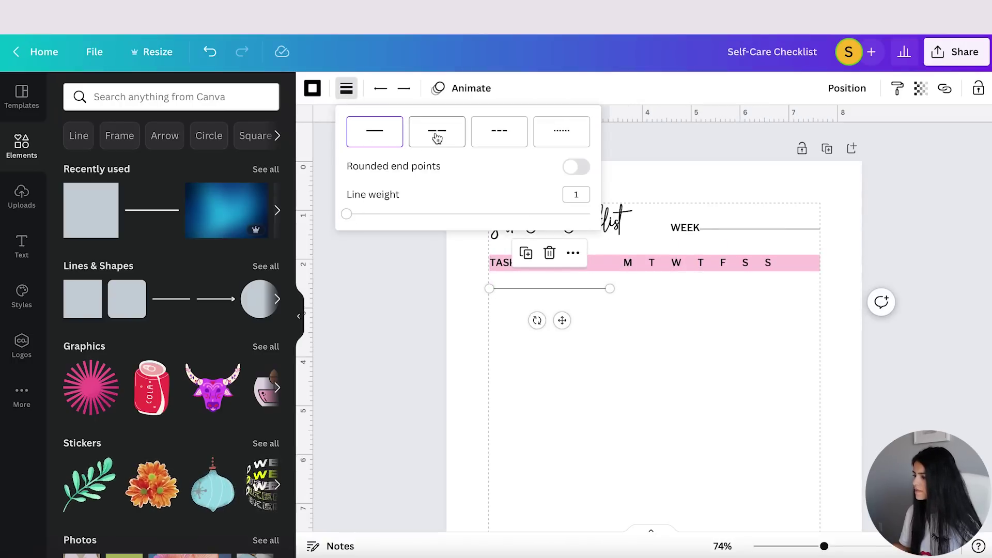
pyautogui.click(664, 310)
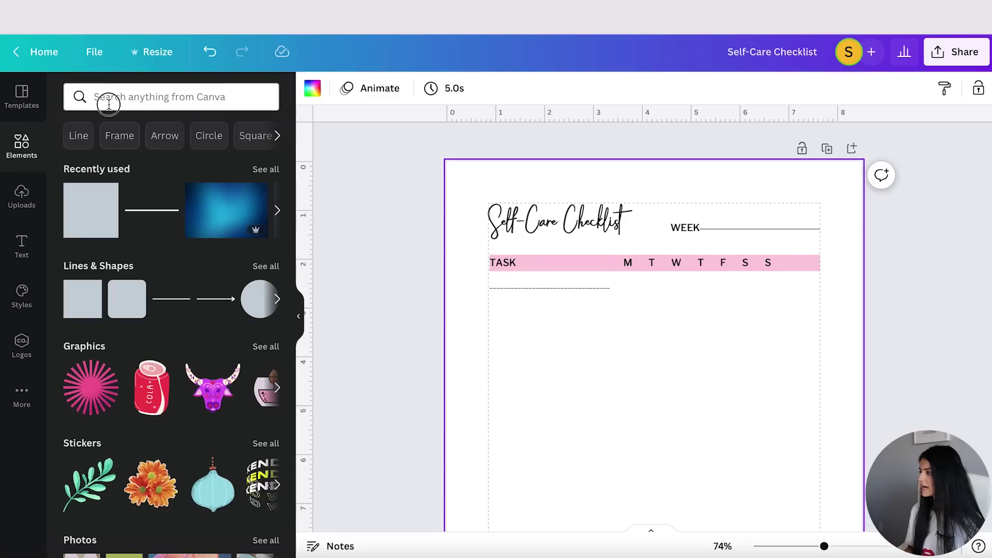
# Search the elements library for "CHECKBOX"
pyautogui.click(108, 104)
pyautogui.write('CHECKBOX')
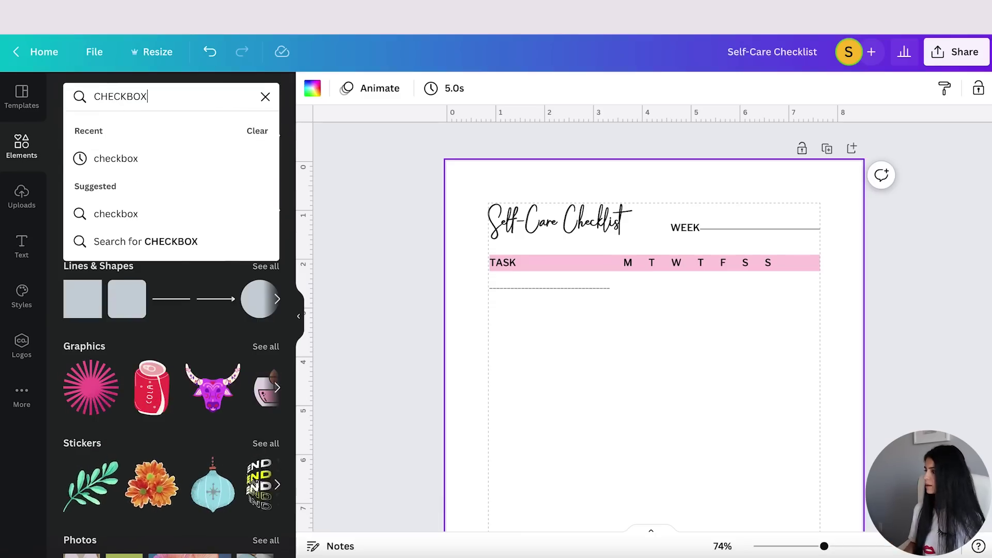
pyautogui.press('Return')
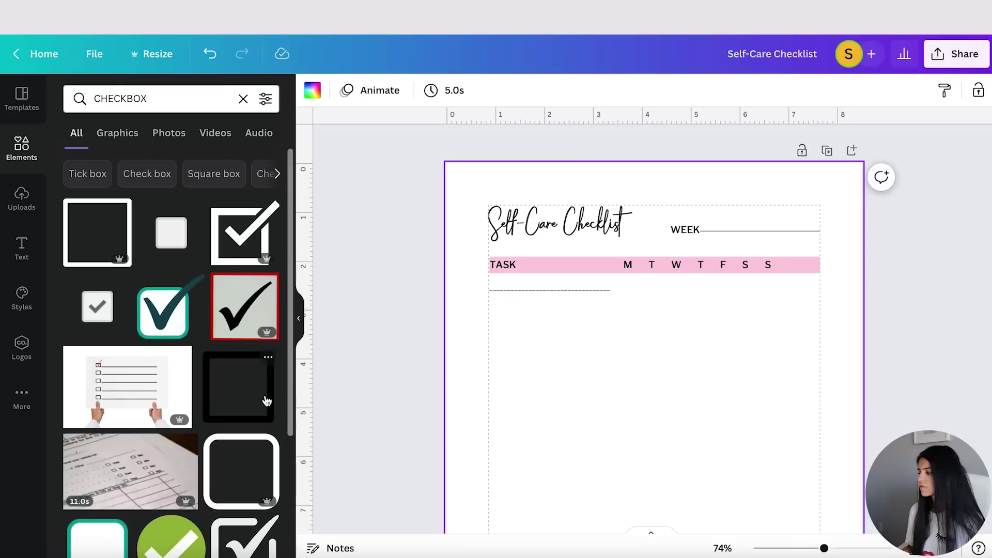
# Add the black square-outline checkbox from the search results and shrink it to fit beneath the letter M
pyautogui.scroll(-5, 267, 401)
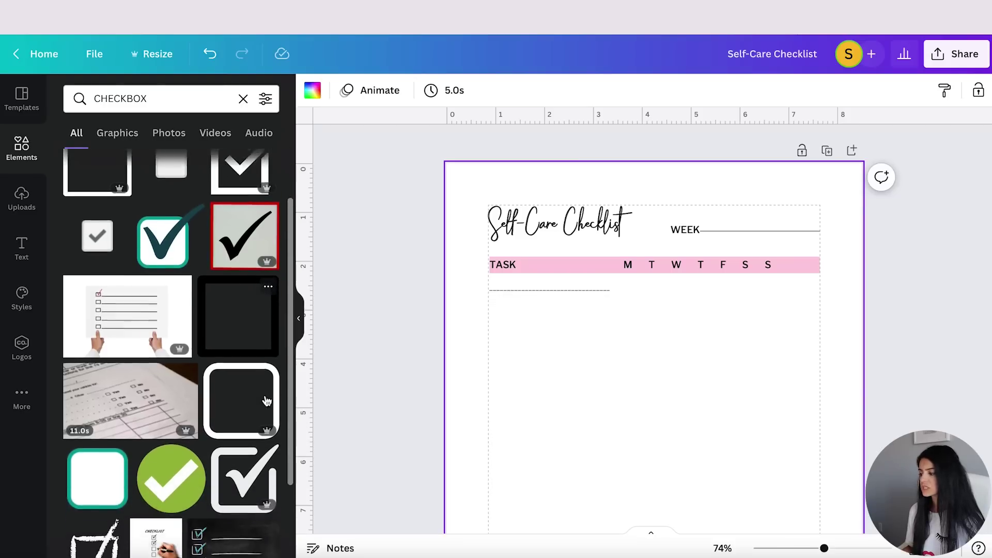
pyautogui.scroll(5, 267, 401)
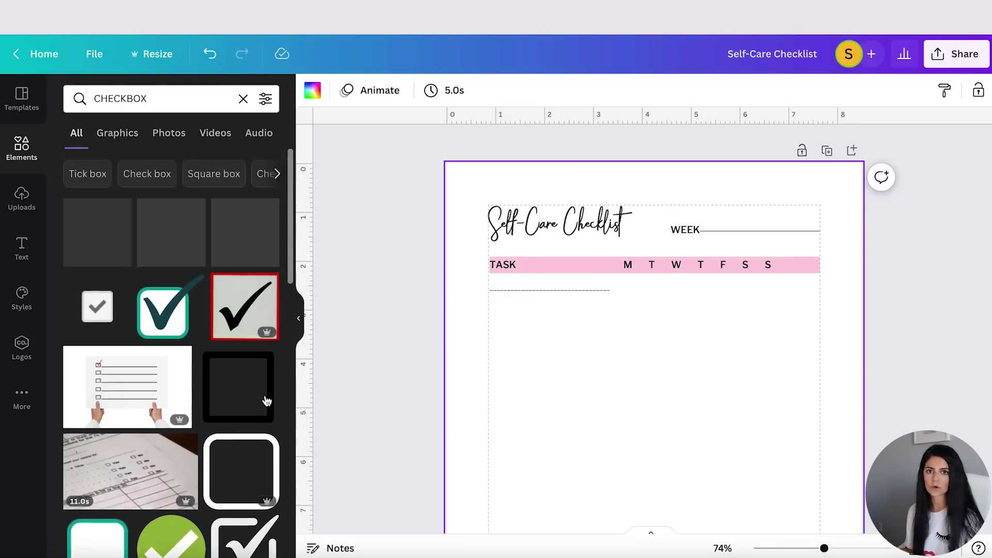
pyautogui.click(104, 244)
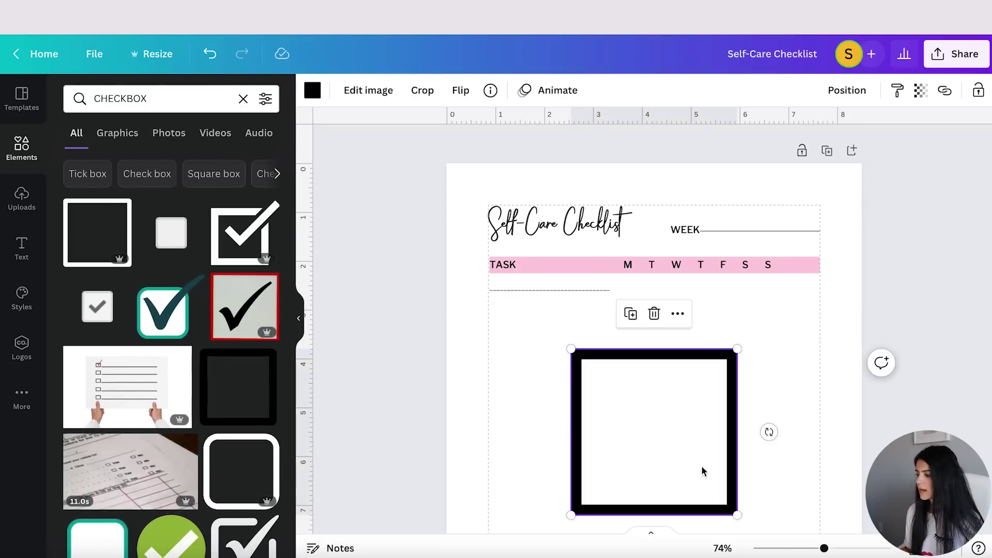
pyautogui.moveTo(738, 513); pyautogui.dragTo(634, 291)
pyautogui.moveTo(824, 548); pyautogui.dragTo(846, 548)
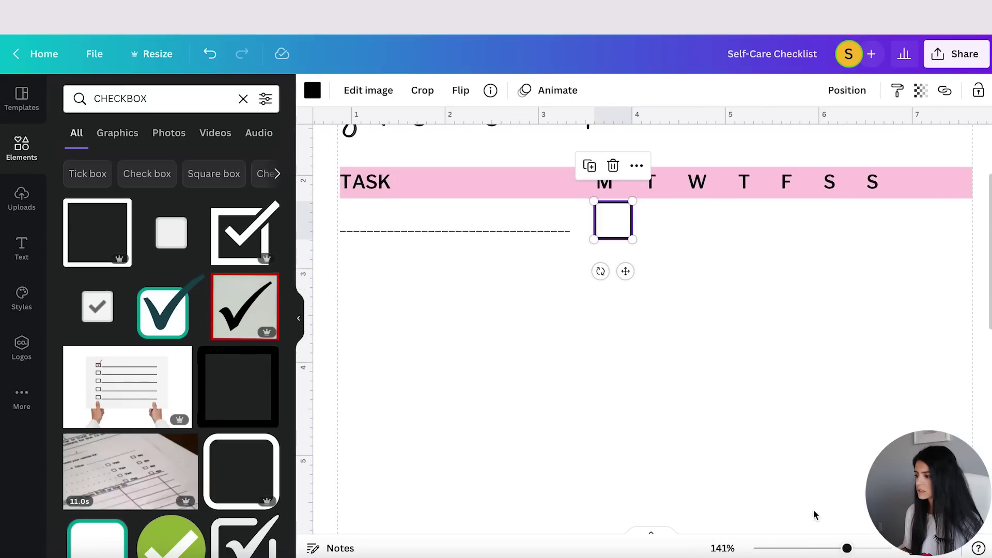
pyautogui.moveTo(634, 201); pyautogui.dragTo(603, 216)
# Color the checkbox beneath the letter M light pink using the brand color palette
pyautogui.click(312, 92)
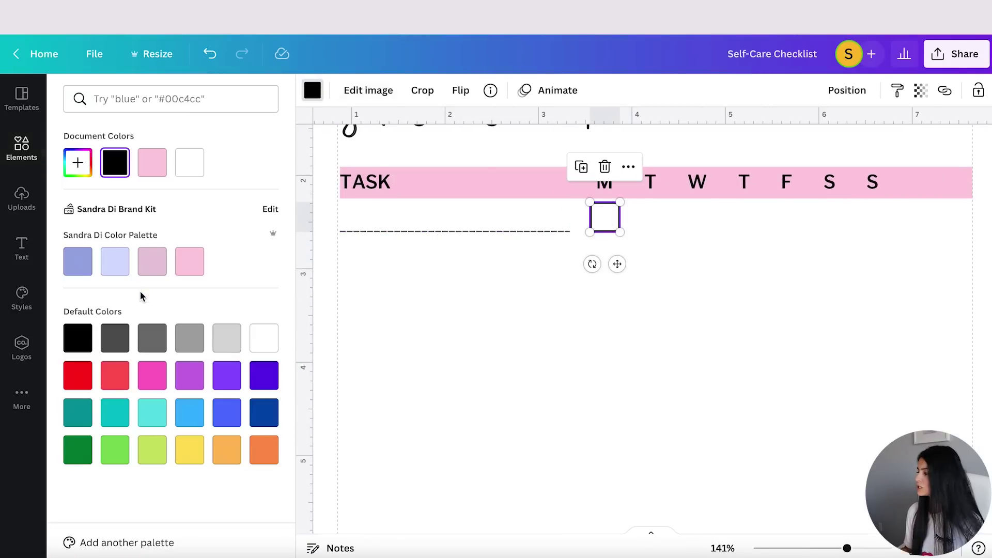
pyautogui.click(192, 269)
pyautogui.click(605, 222)
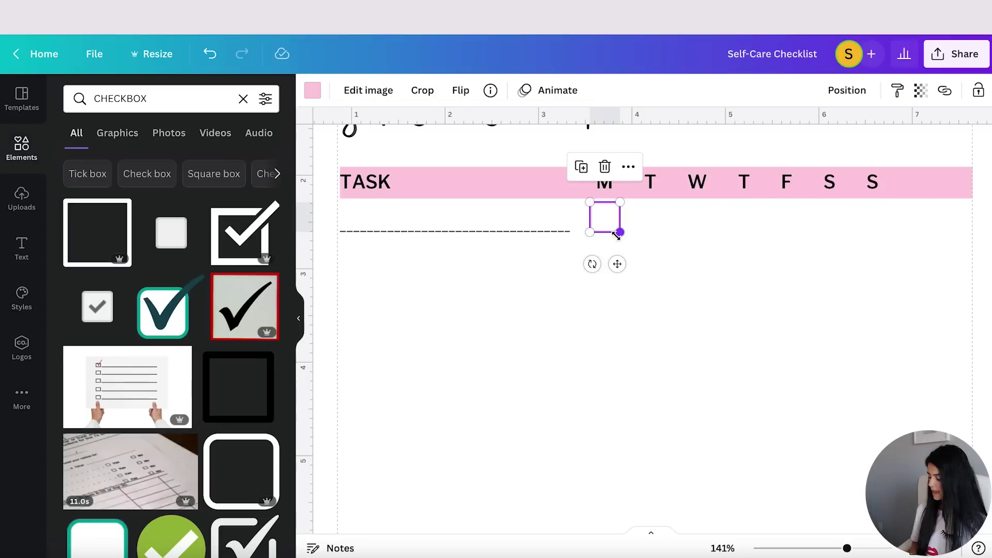
# Duplicate the pink checkbox and place copies in the same row beneath the letters T, W and T
pyautogui.hotkey('ctrl', 'd')
pyautogui.moveTo(623, 230); pyautogui.dragTo(657, 224)
pyautogui.moveTo(693, 258); pyautogui.dragTo(760, 222)
pyautogui.hotkey('ctrl', 'd')
pyautogui.click(789, 275)
pyautogui.moveTo(789, 275); pyautogui.dragTo(643, 215)
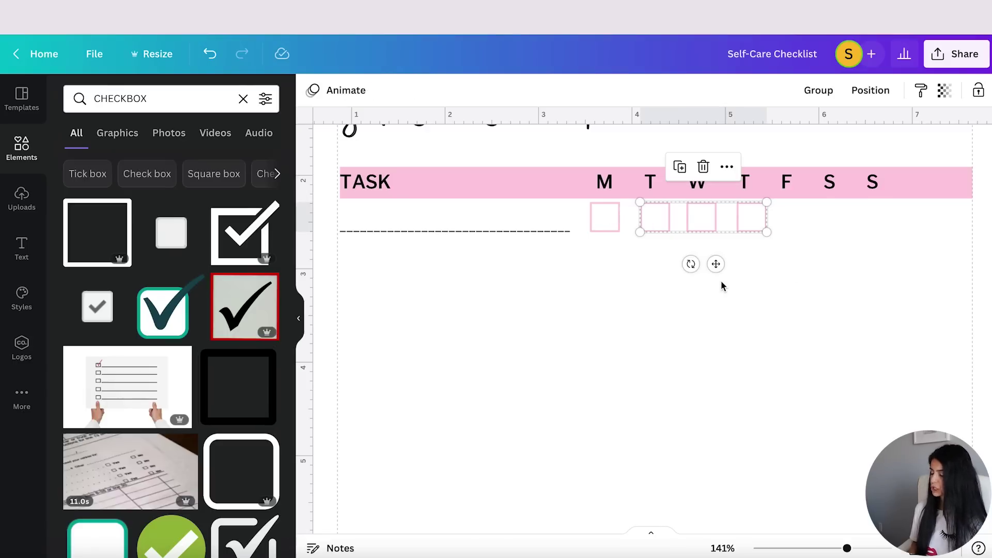
# Duplicate the three selected checkboxes and place the copies beneath the letters F, S and S
pyautogui.hotkey('ctrl', 'd')
pyautogui.moveTo(753, 245); pyautogui.dragTo(894, 224)
pyautogui.hotkey('ctrl', '-')
pyautogui.hotkey('ctrl', '-')
pyautogui.click(770, 434)
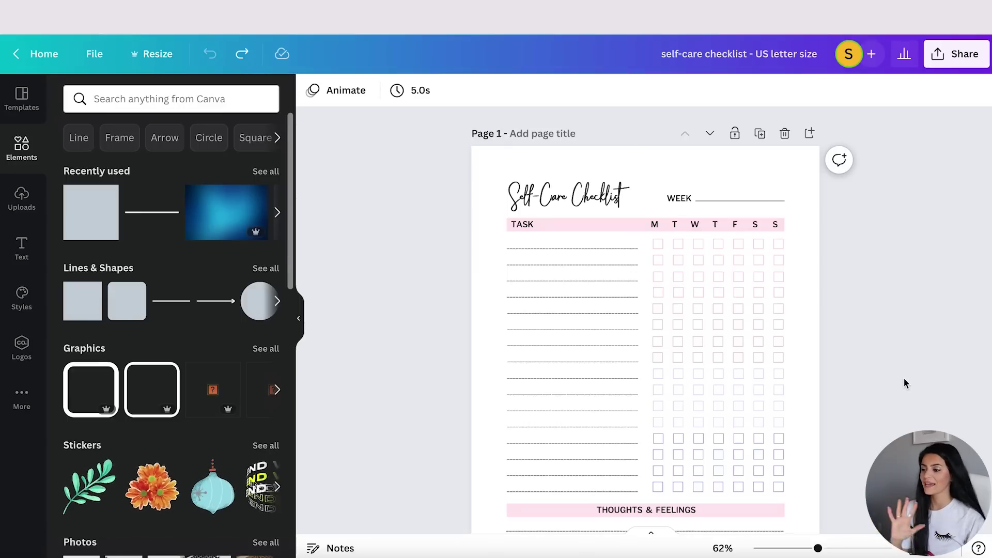
# Review all pages of the US letter self-care design, from the weekly checklist through to the Self-Care Ideas page
pyautogui.scroll(-2, 904, 383)
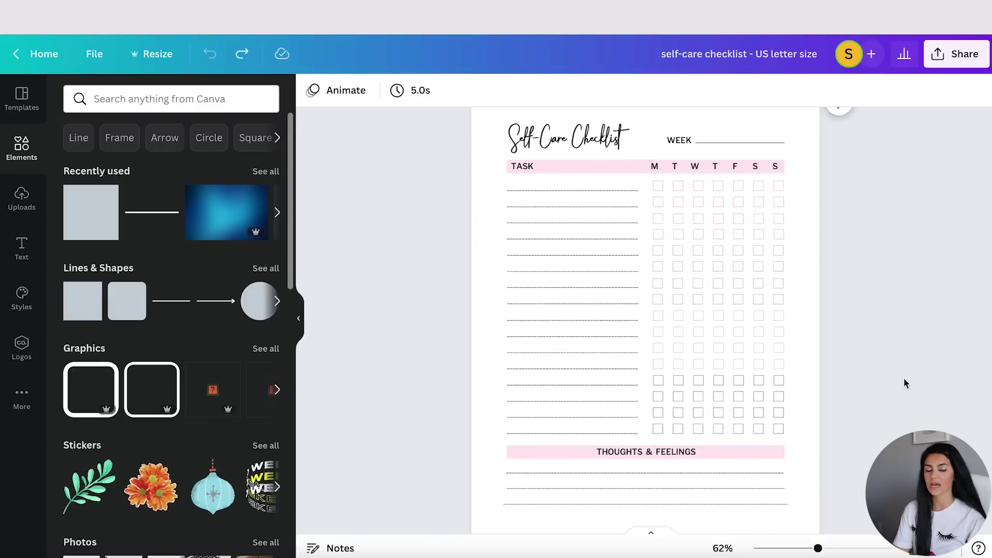
pyautogui.scroll(-1, 904, 379)
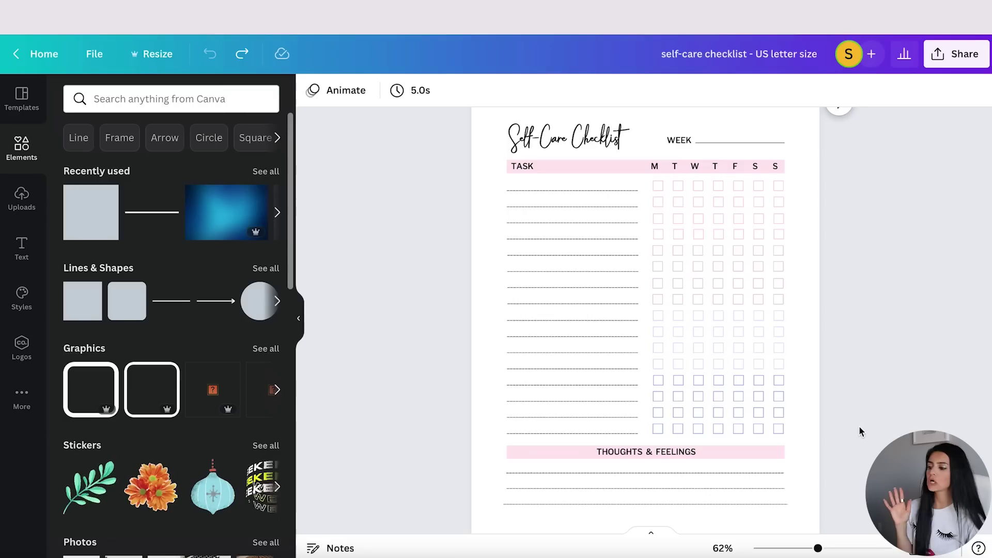
pyautogui.scroll(-2, 859, 426)
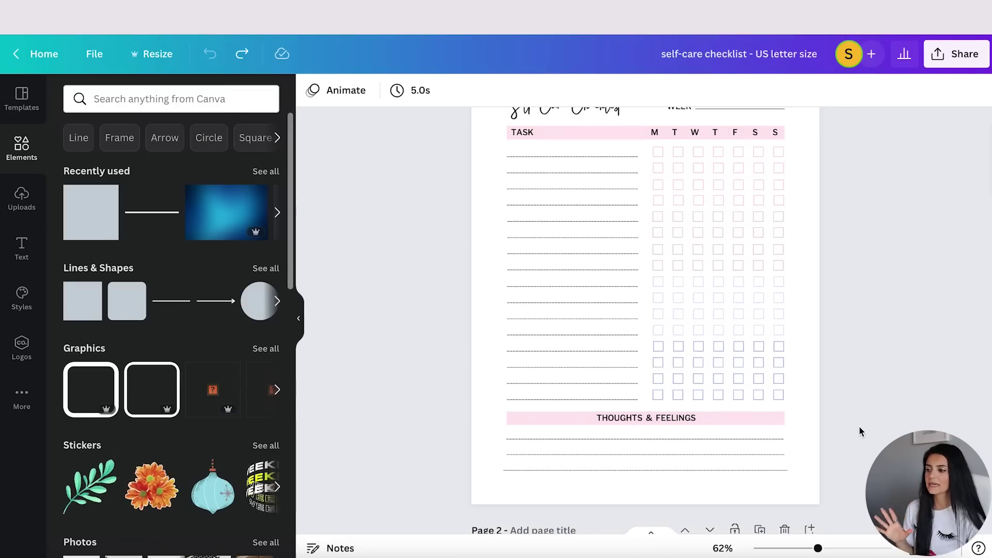
pyautogui.scroll(-5, 859, 429)
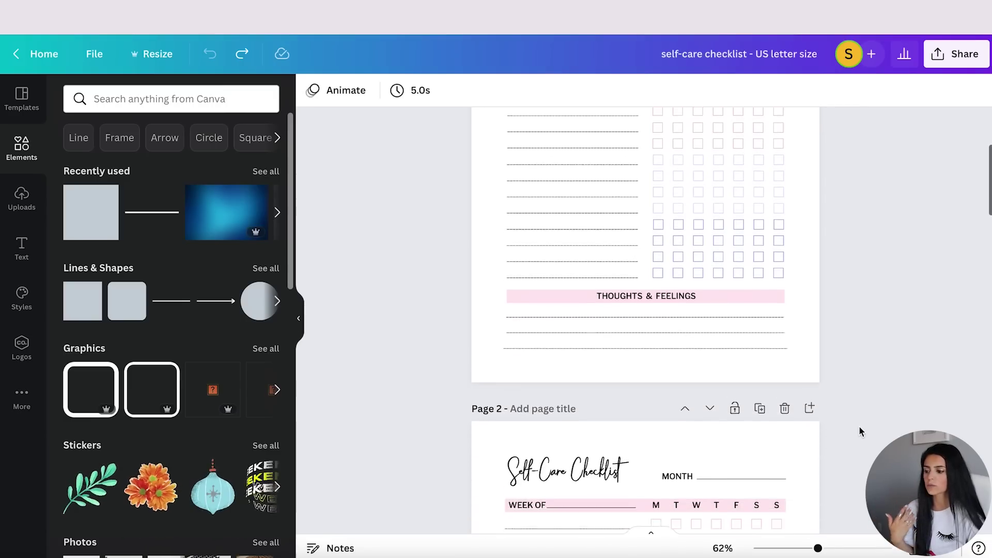
pyautogui.scroll(-5, 859, 427)
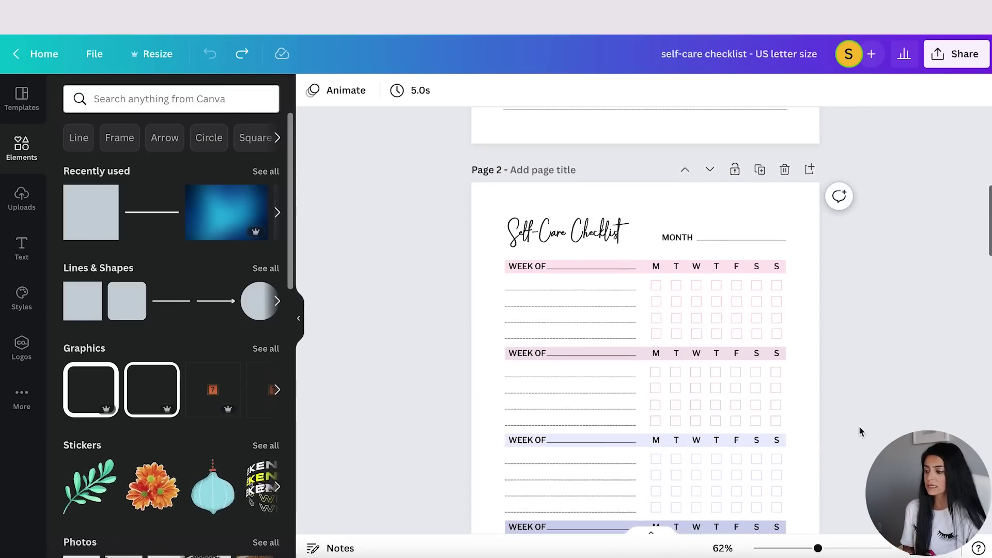
pyautogui.scroll(-3, 859, 426)
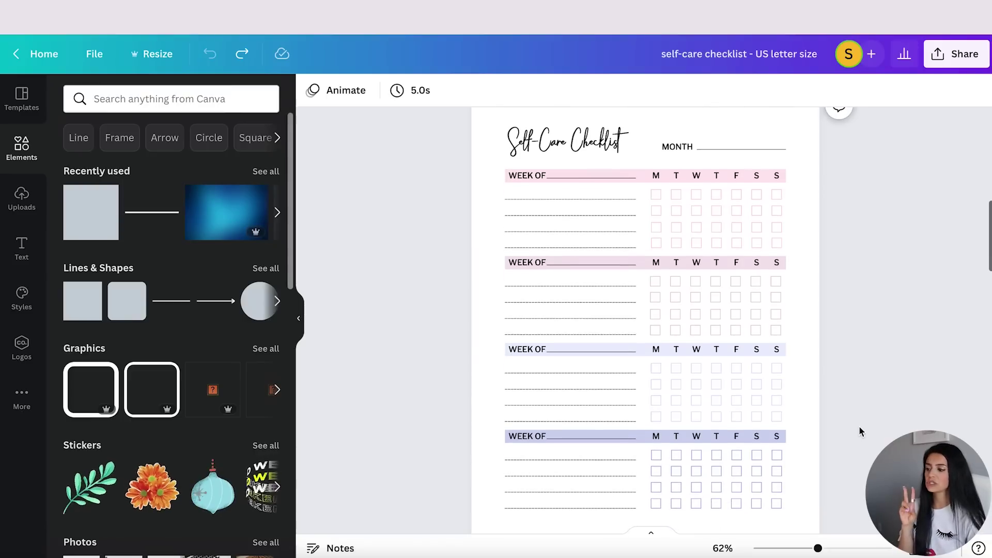
pyautogui.scroll(-4, 859, 430)
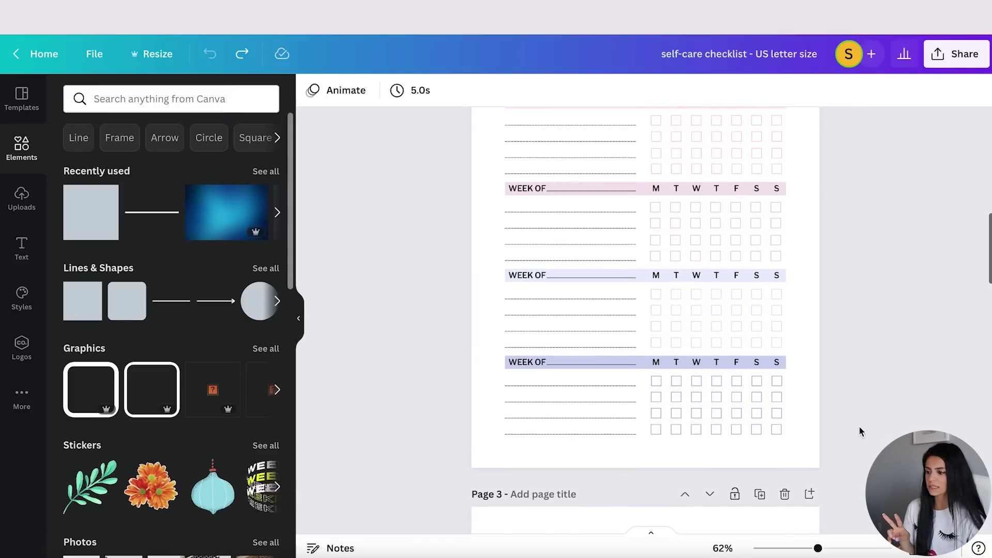
pyautogui.scroll(-10, 859, 431)
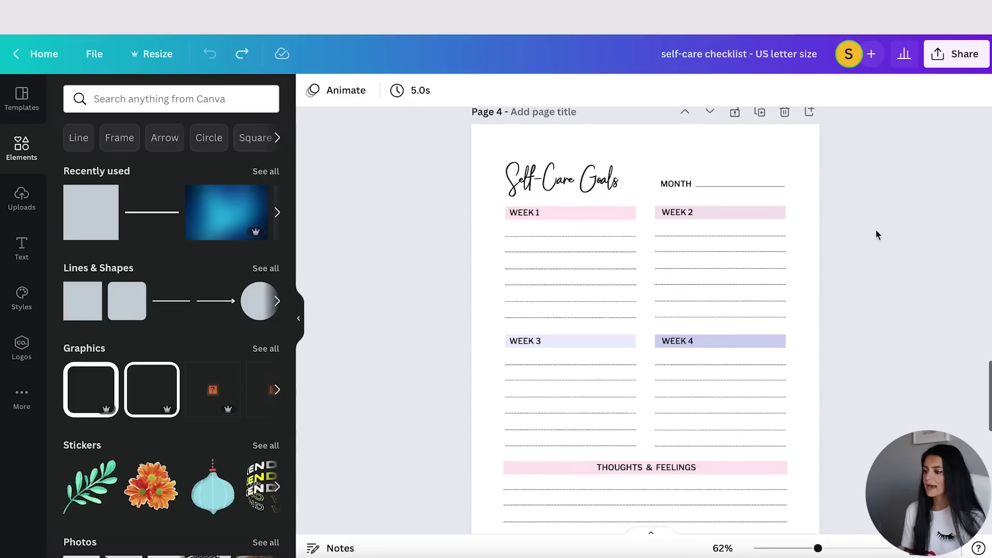
pyautogui.scroll(-1, 876, 230)
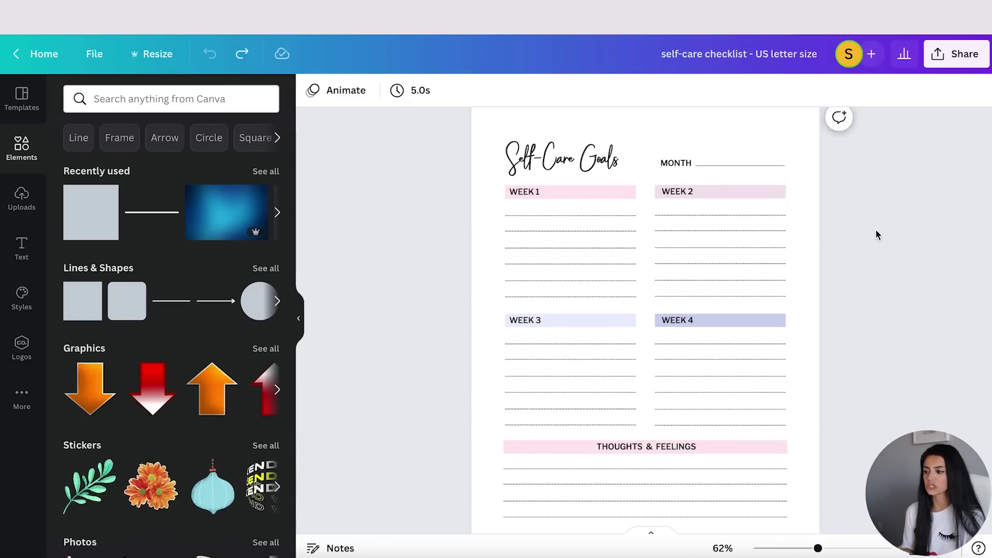
pyautogui.scroll(-5, 877, 235)
pyautogui.scroll(-4, 876, 235)
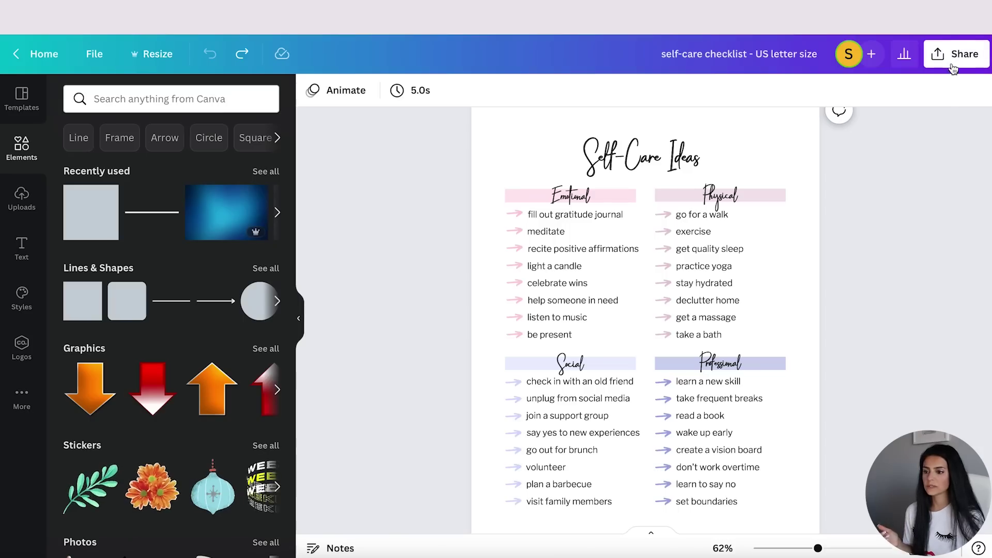
# Set up the design's download as PDF Print and check that all pages 1–5 are included
pyautogui.click(955, 64)
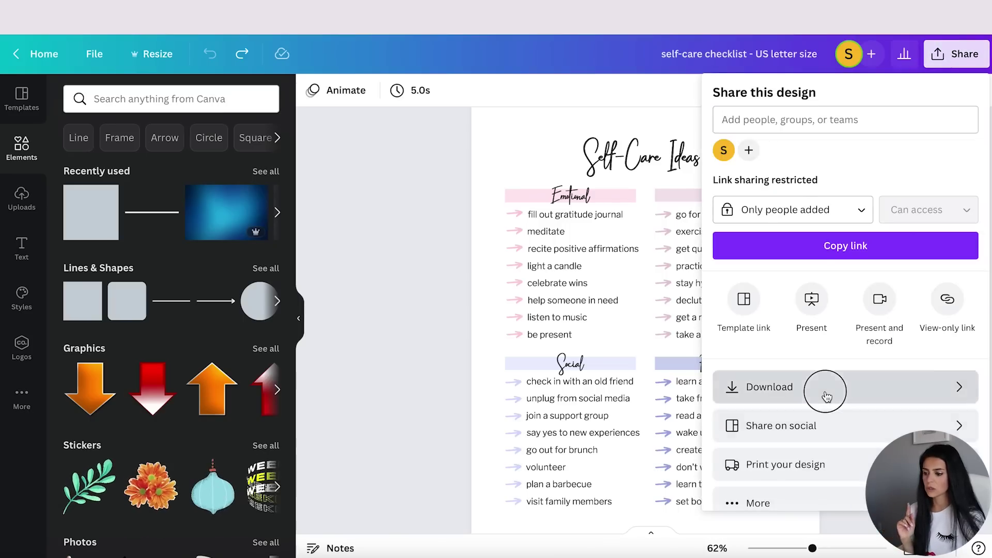
pyautogui.click(823, 394)
pyautogui.click(829, 155)
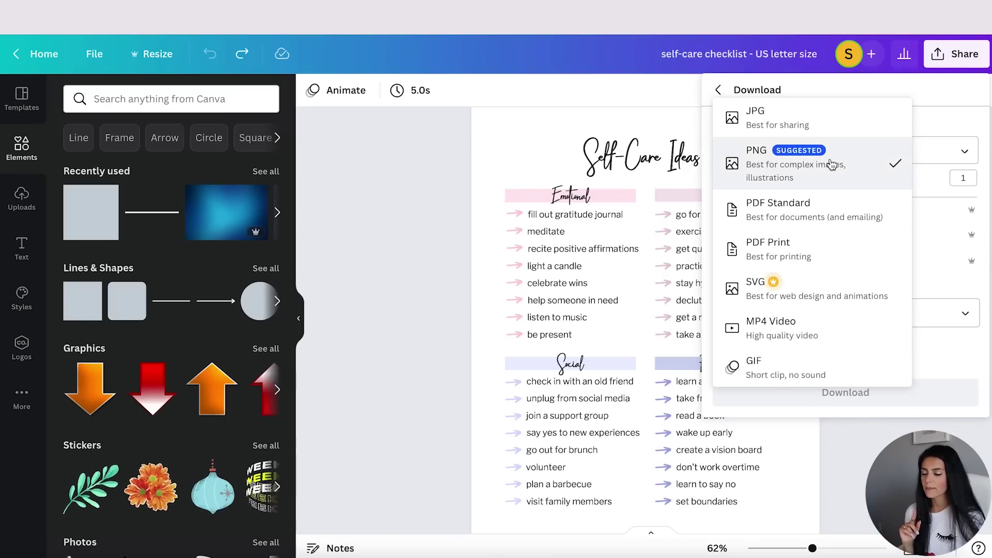
pyautogui.click(803, 257)
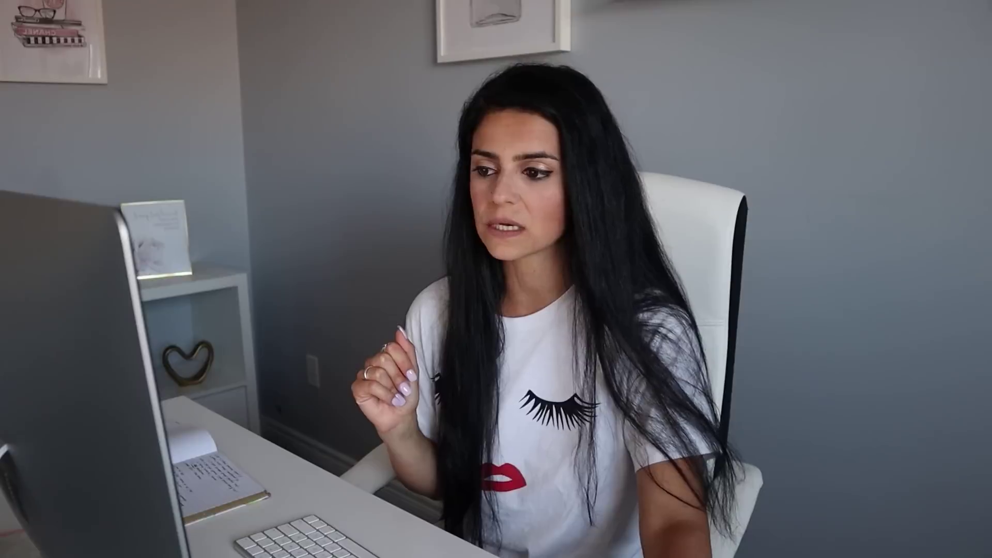
pyautogui.click(964, 255)
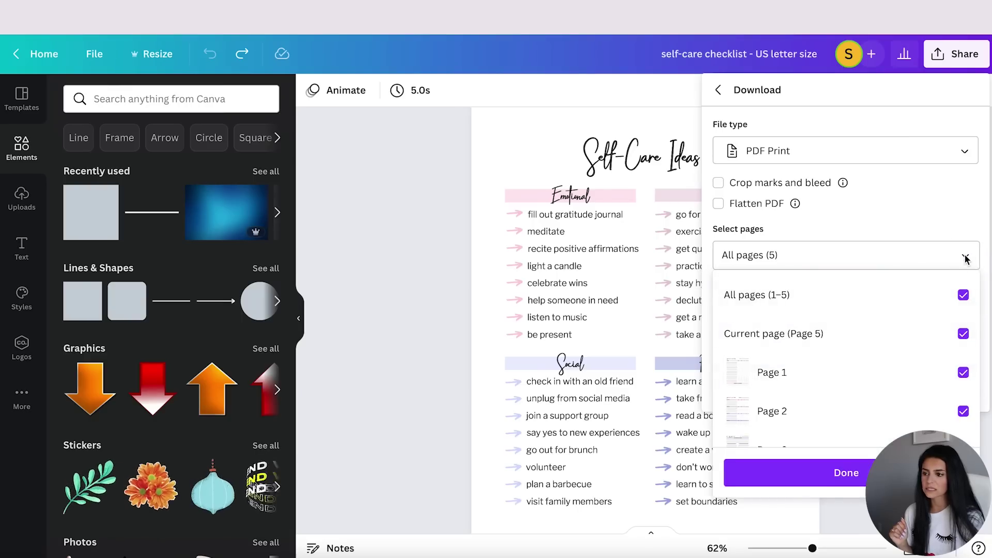
pyautogui.click(964, 256)
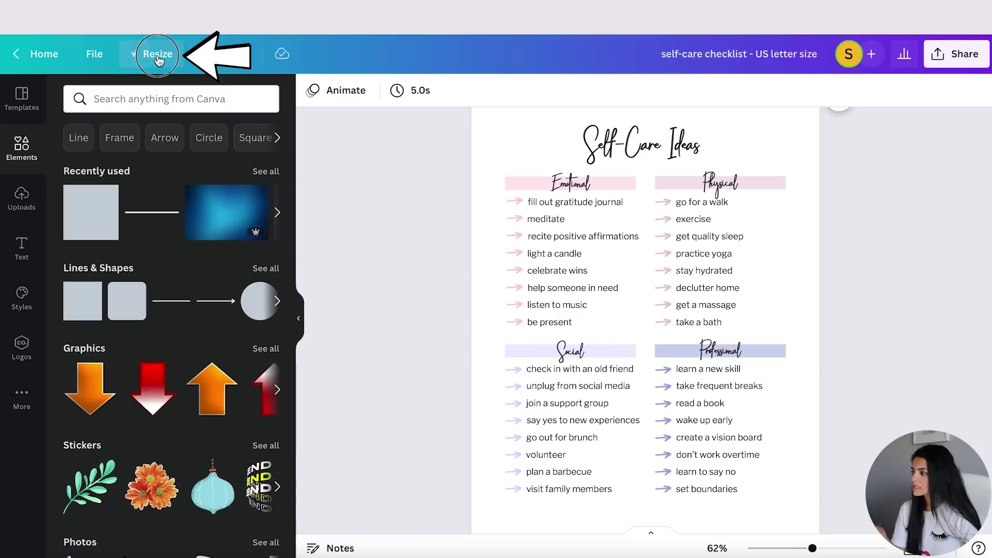
# Create a resized copy of the design at a custom size of 210 × 297 mm
pyautogui.click(157, 55)
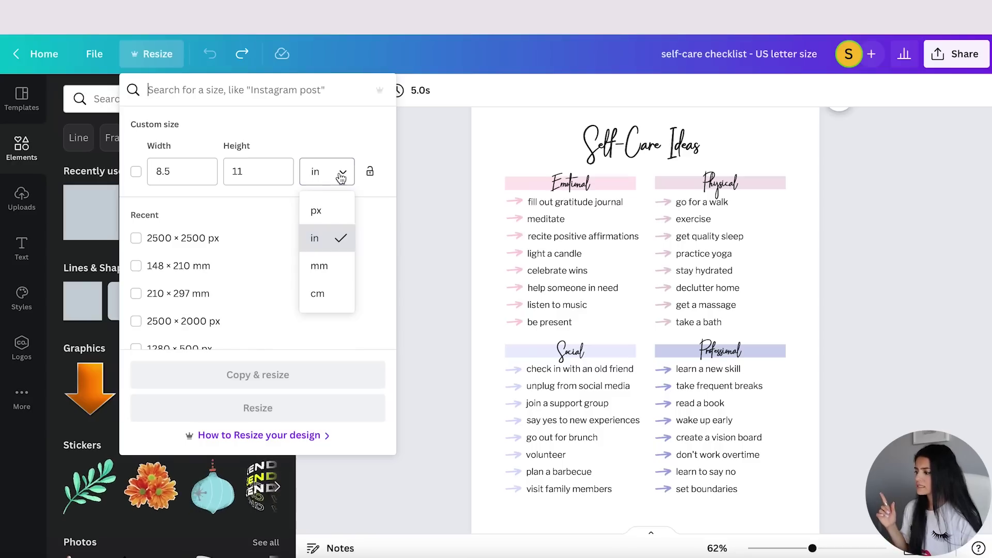
pyautogui.click(330, 265)
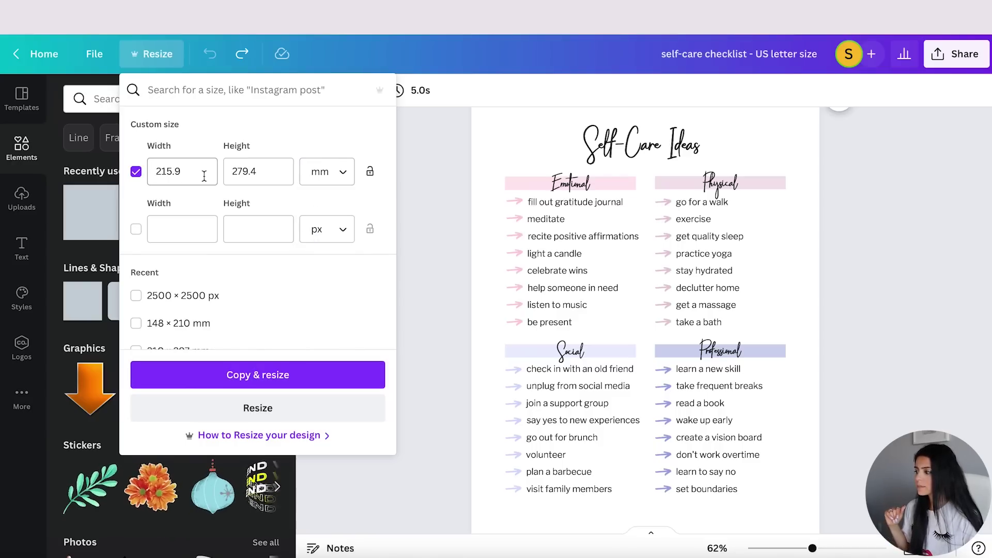
pyautogui.write('210')
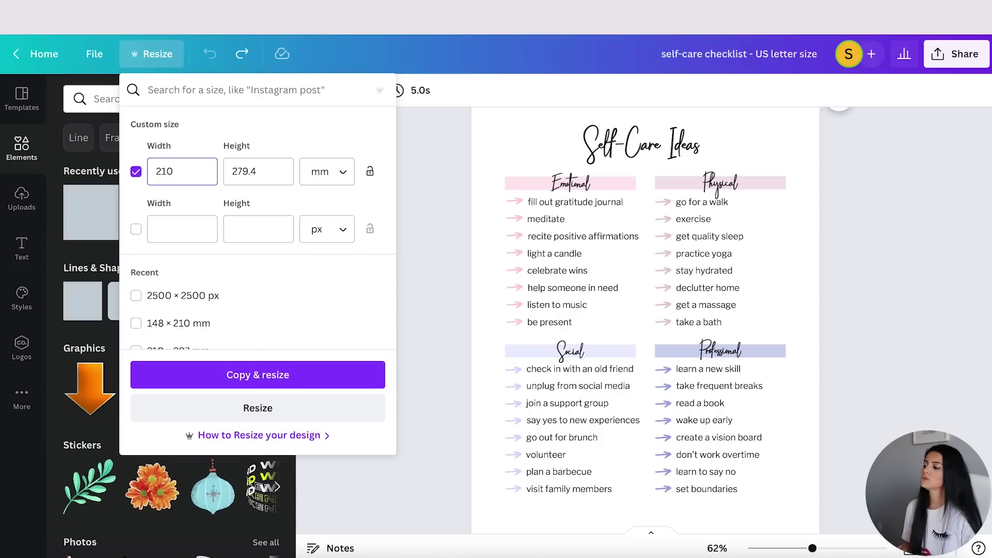
pyautogui.write('297')
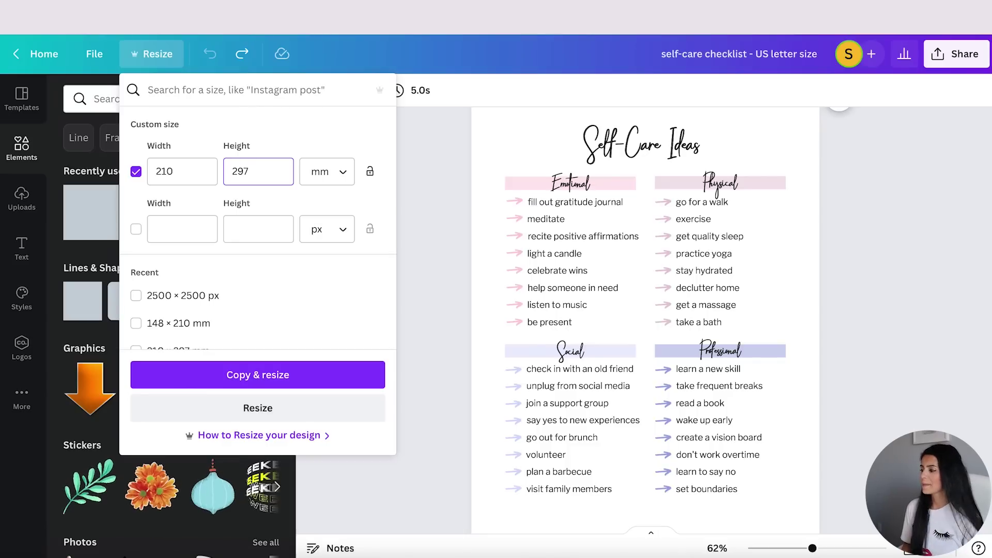
pyautogui.click(274, 376)
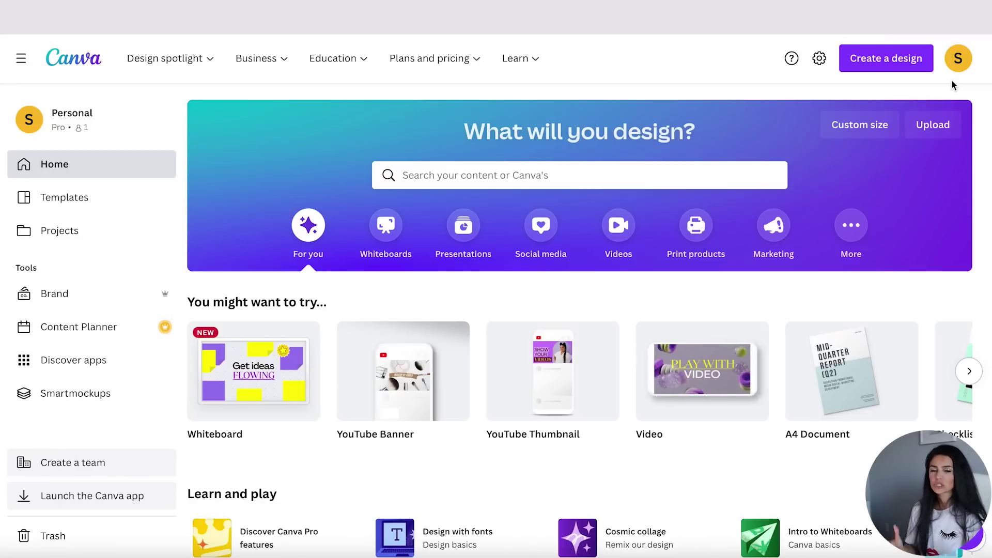
# Start a new custom-size design from the home page and switch its units to inches
pyautogui.click(919, 64)
pyautogui.click(725, 420)
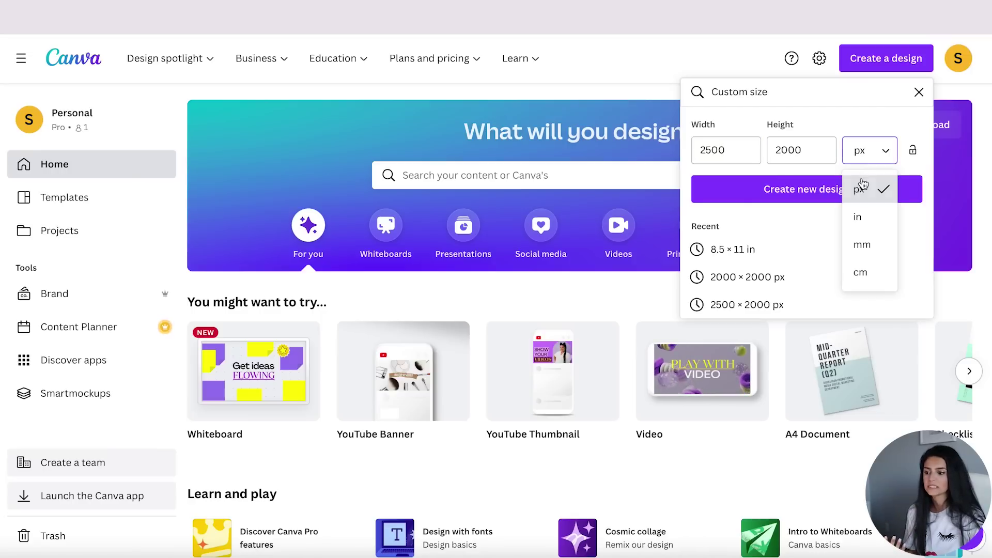
pyautogui.click(870, 221)
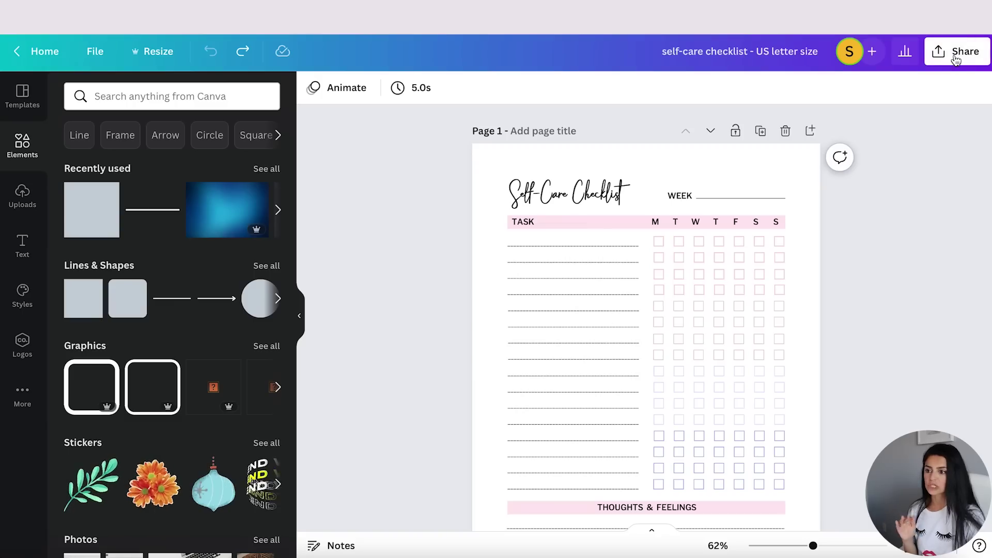
# Set the download file type of the US letter self-care checklist to JPG
pyautogui.click(956, 57)
pyautogui.click(847, 384)
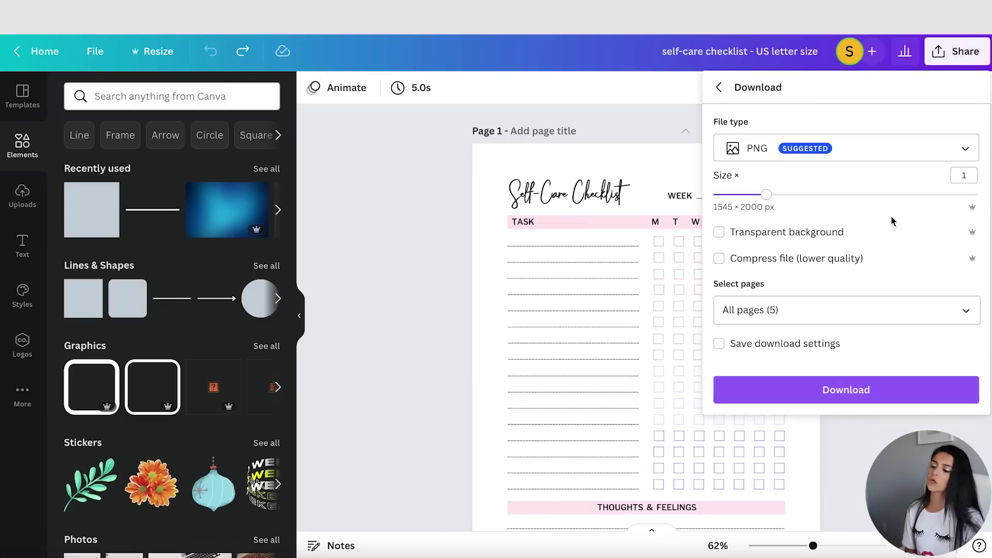
pyautogui.click(823, 149)
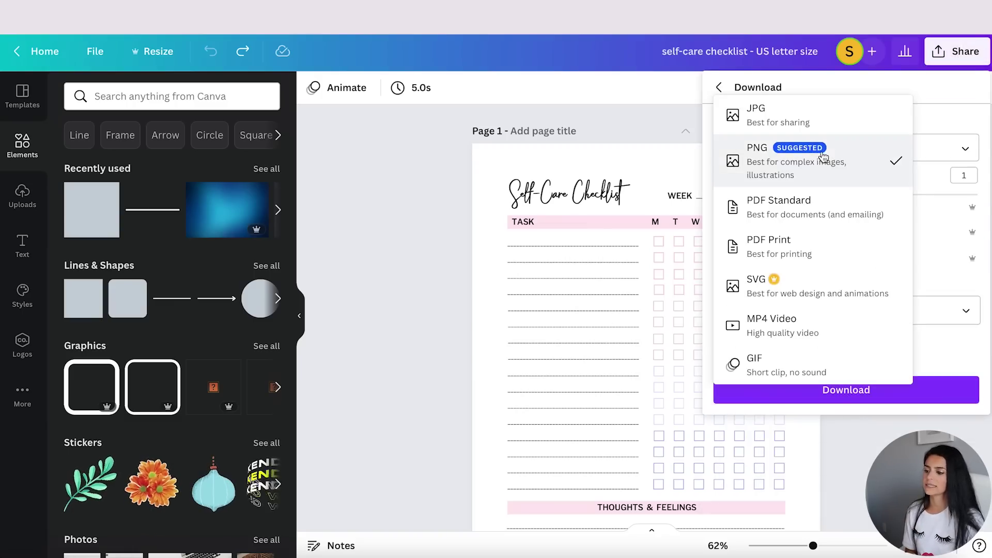
pyautogui.click(794, 123)
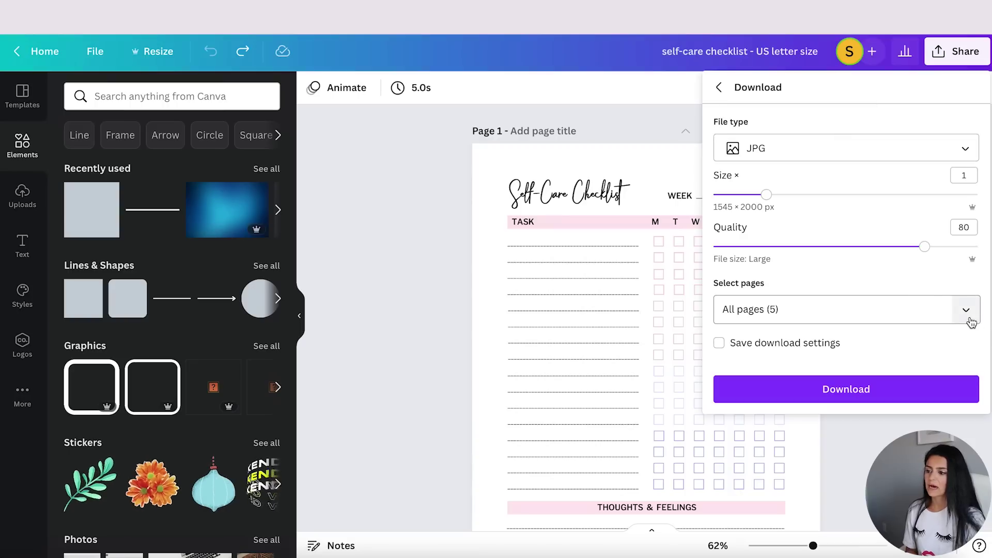
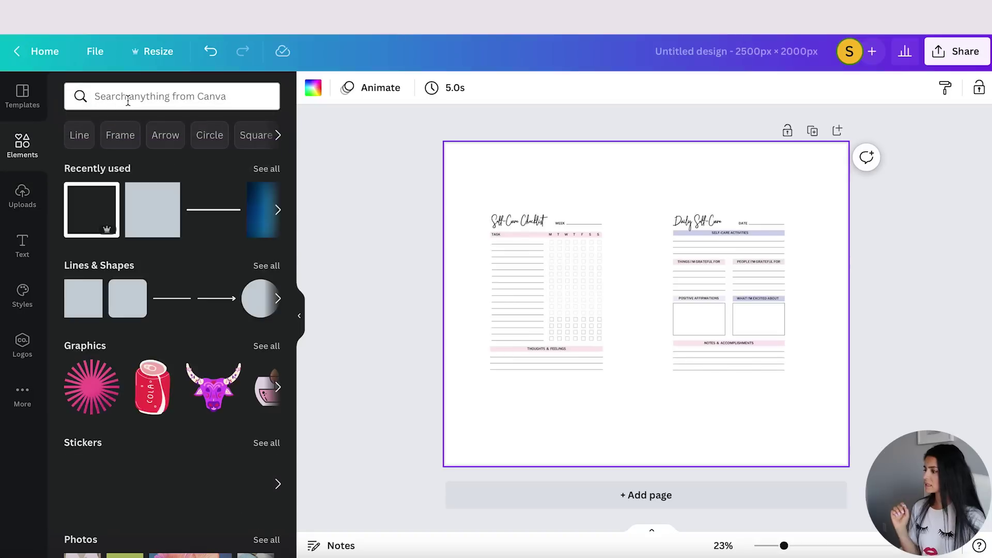
# Search the elements for "marble background" and insert a white marble image on the page
pyautogui.write('marble background')
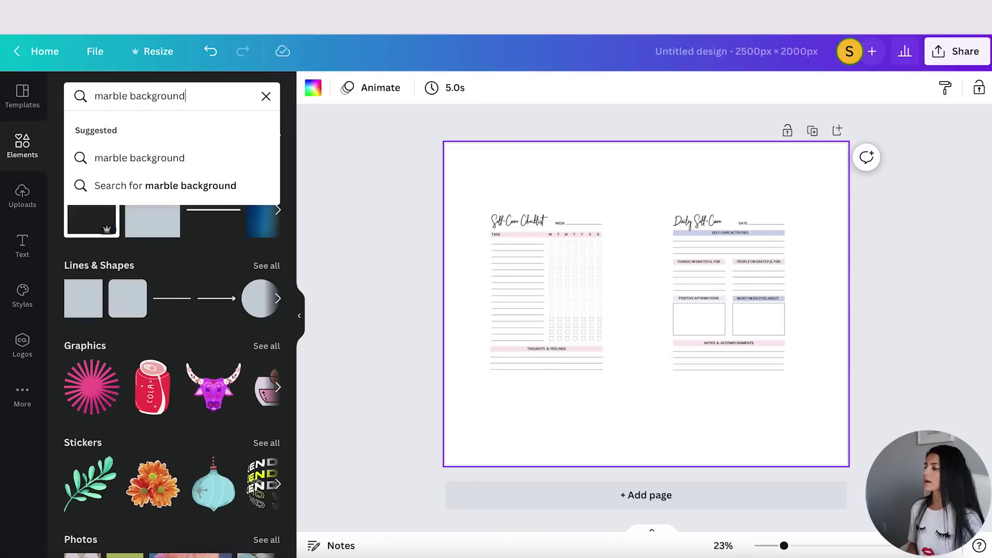
pyautogui.press('Return')
pyautogui.scroll(-4, 222, 395)
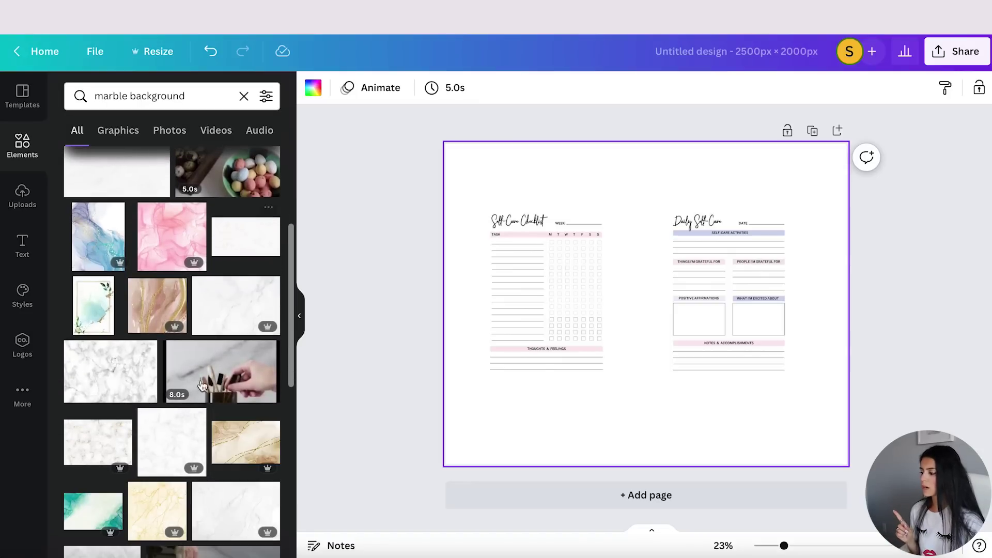
pyautogui.scroll(1, 243, 247)
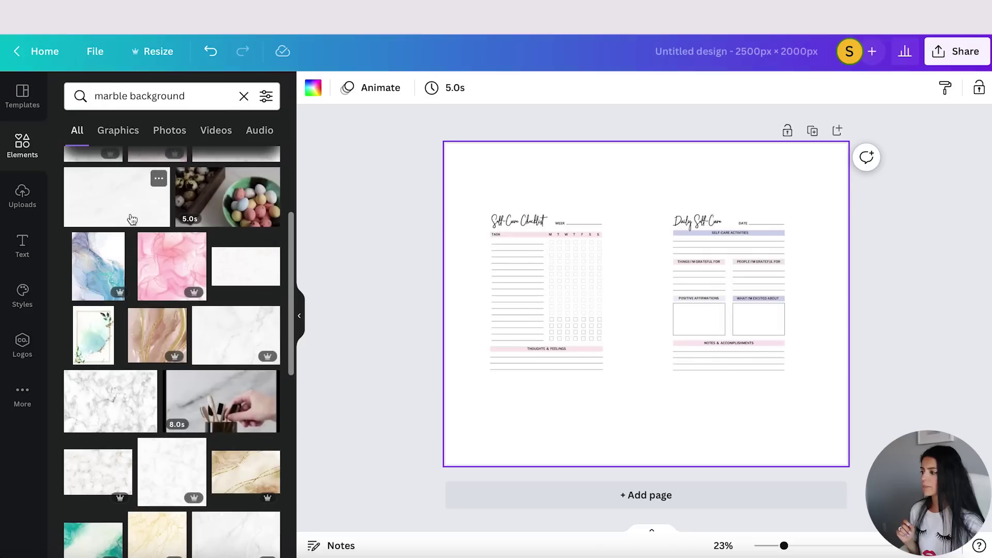
pyautogui.scroll(1, 121, 212)
pyautogui.scroll(-3, 168, 305)
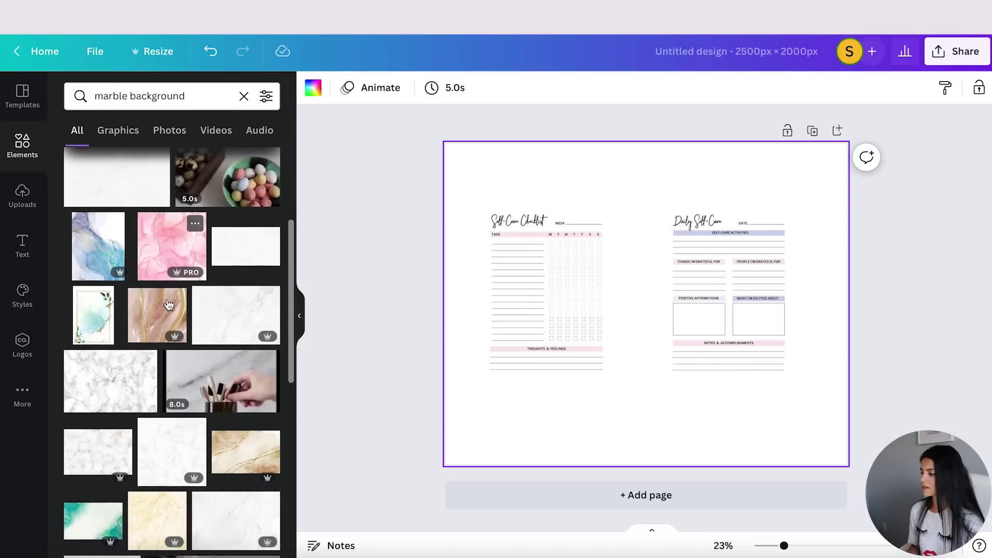
pyautogui.click(161, 416)
# Enlarge the marble image to cover the whole page and send it to the back, behind the two planner sheets
pyautogui.moveTo(629, 336); pyautogui.dragTo(549, 302)
pyautogui.moveTo(705, 401); pyautogui.dragTo(802, 484)
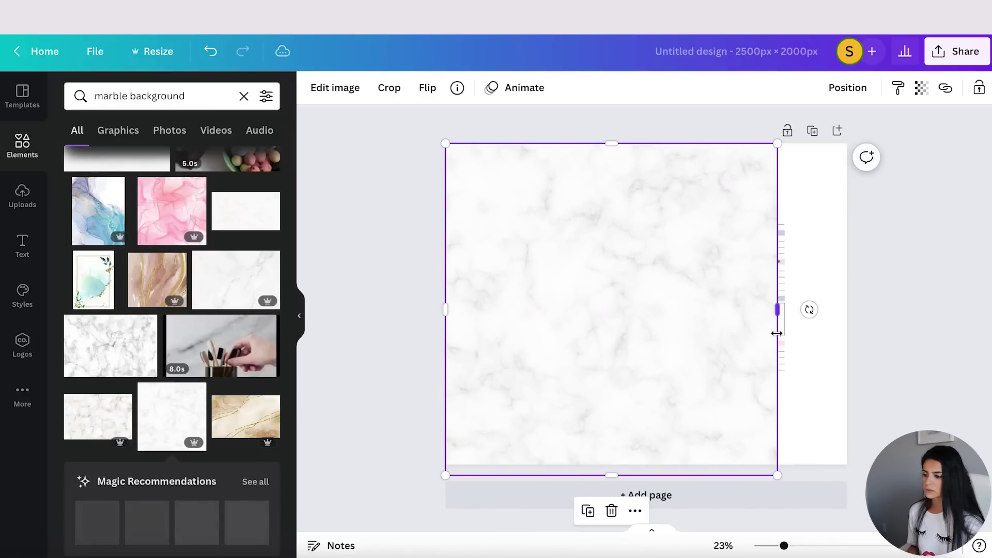
pyautogui.moveTo(817, 314); pyautogui.dragTo(853, 310)
pyautogui.rightClick(766, 253)
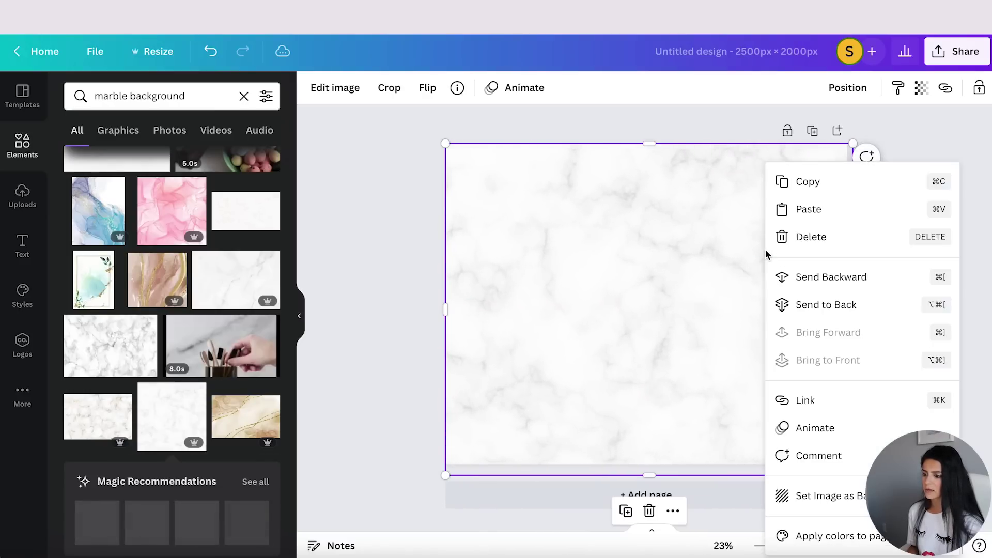
pyautogui.click(832, 305)
pyautogui.click(878, 323)
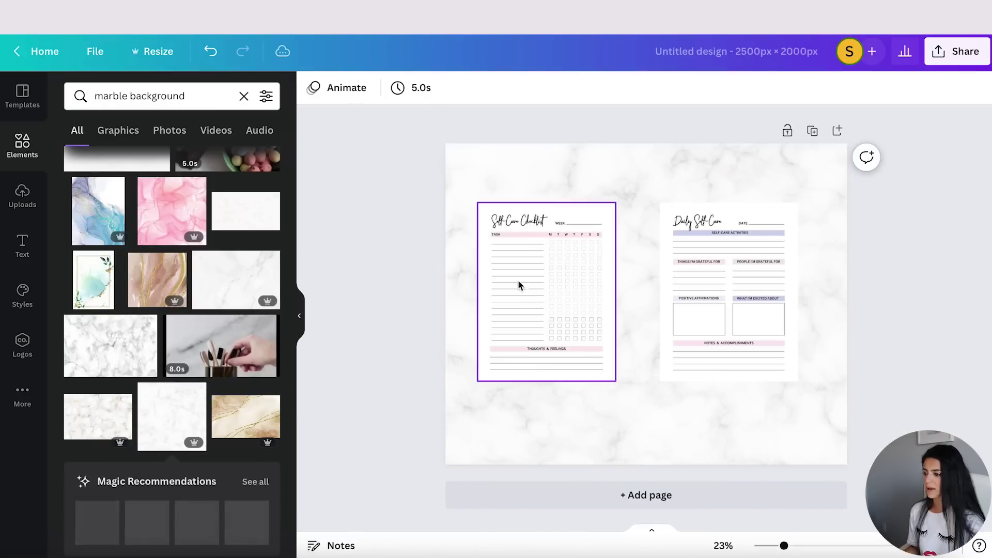
# Move the Self-Care Checklist sheet closer to the Daily Self-Care sheet and apply the Glow shadow to it
pyautogui.click(565, 288)
pyautogui.moveTo(565, 287); pyautogui.dragTo(594, 284)
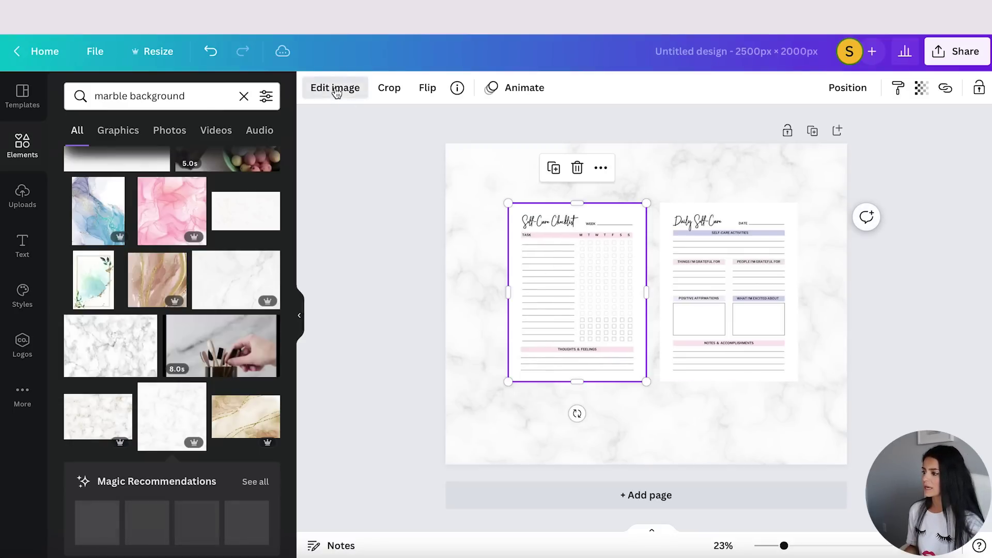
pyautogui.scroll(-5, 231, 319)
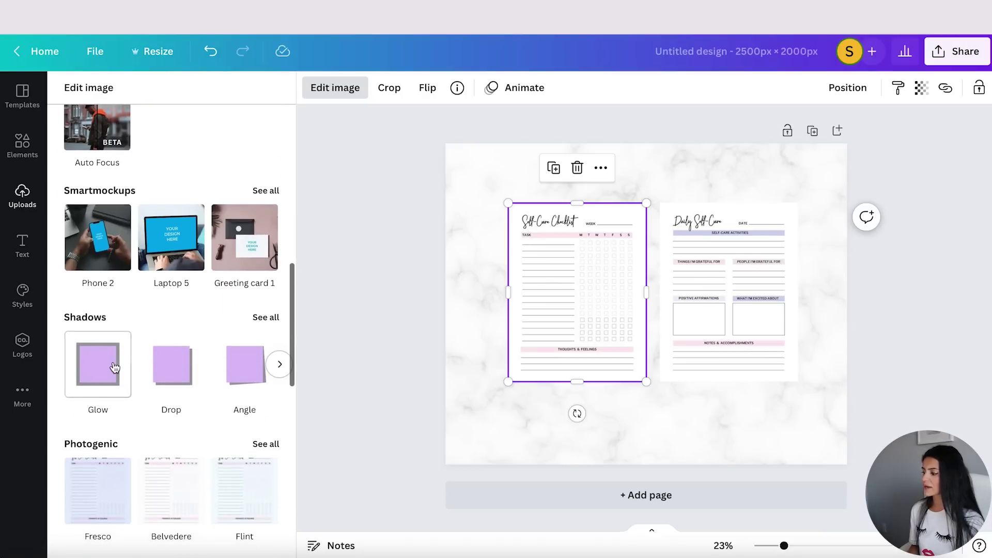
pyautogui.click(111, 368)
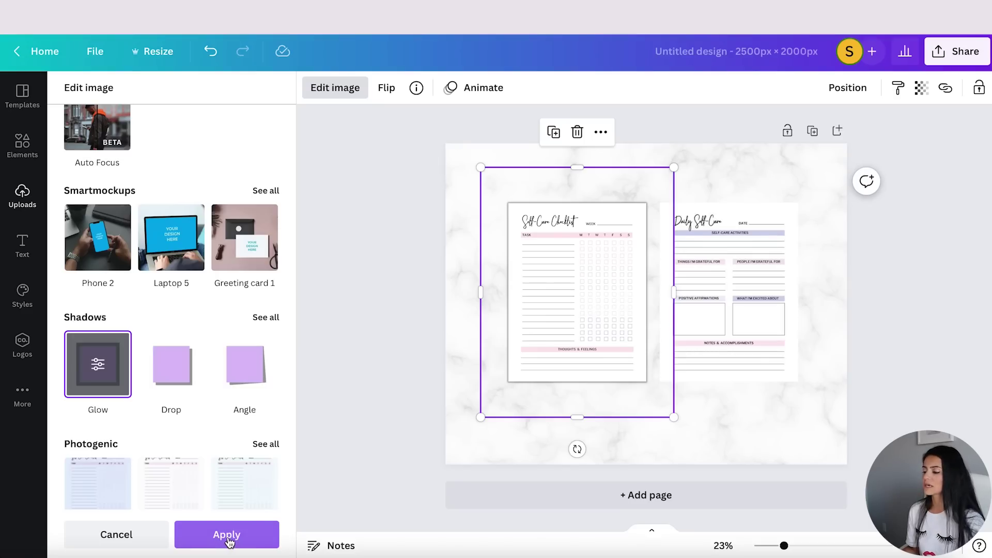
pyautogui.click(227, 536)
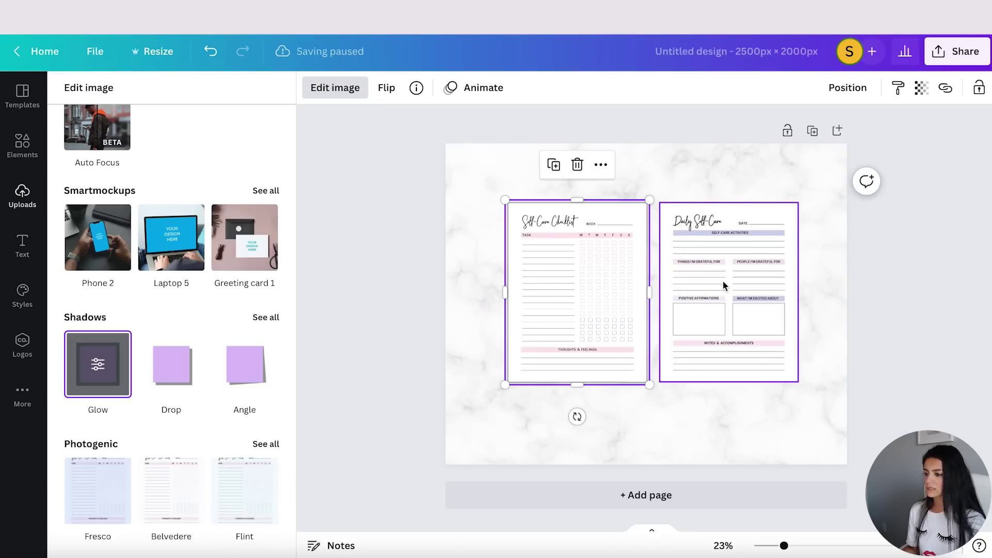
# Apply the Glow shadow to the Daily Self-Care sheet
pyautogui.click(743, 288)
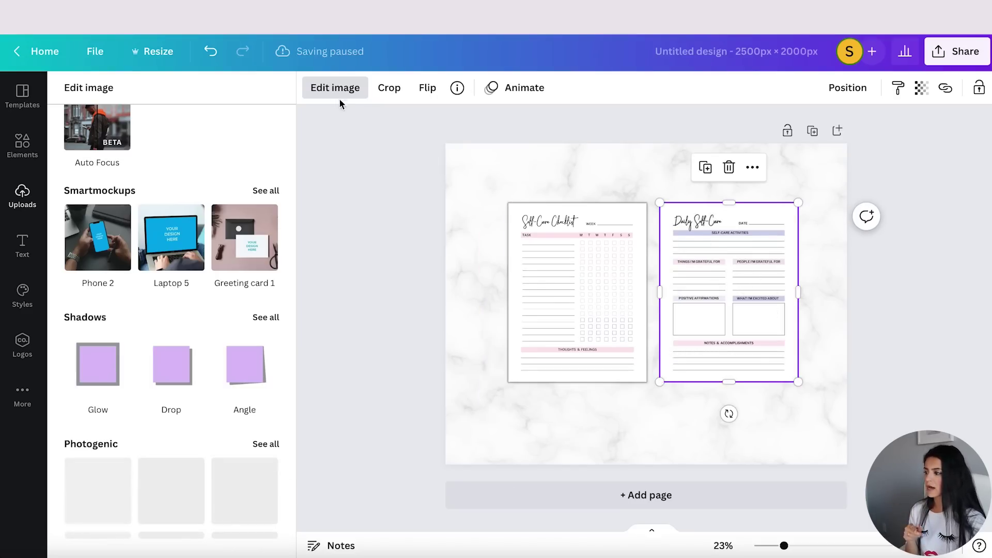
pyautogui.click(83, 374)
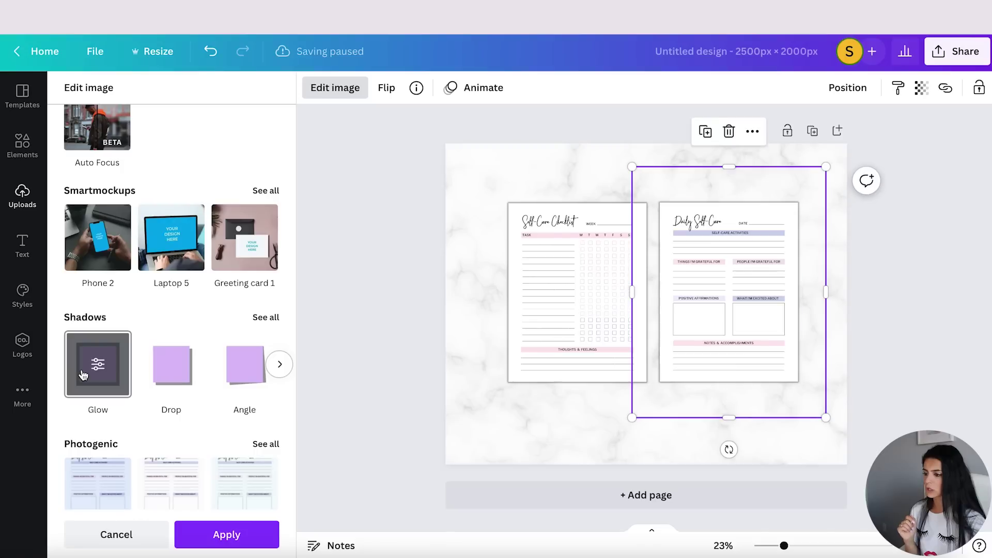
pyautogui.click(227, 534)
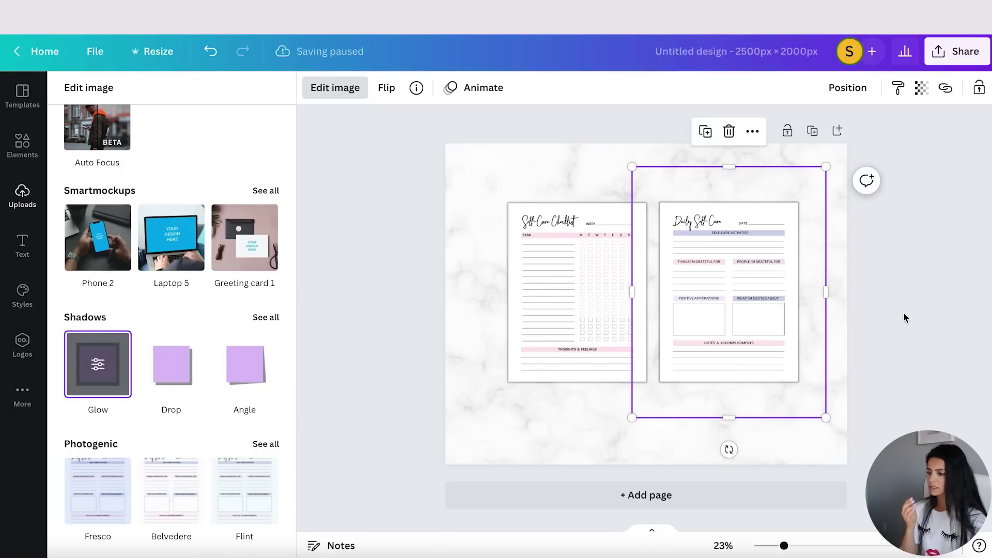
pyautogui.click(879, 308)
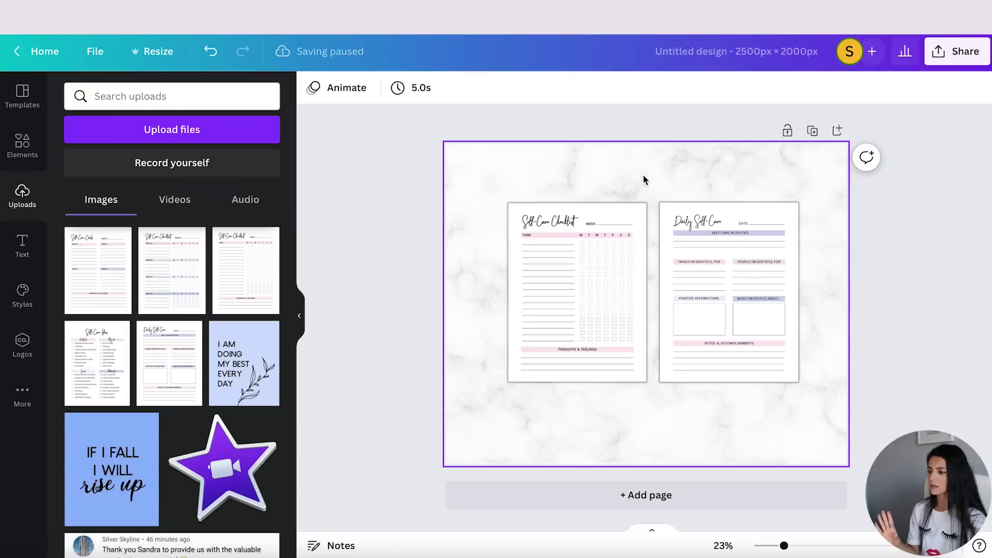
# Add the heading "Self-Care Planner" centred above the two sheets and enlarge its text
pyautogui.click(24, 244)
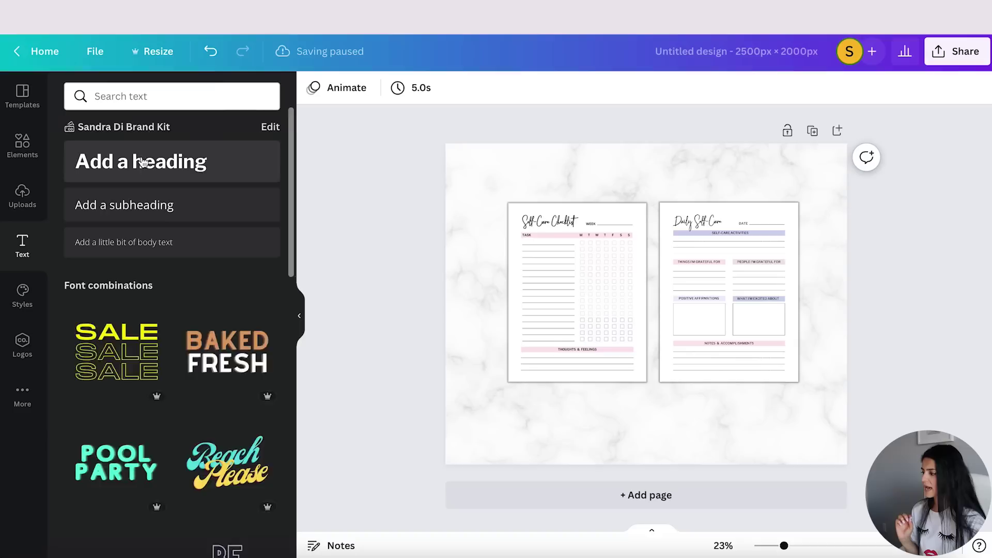
pyautogui.click(603, 181)
pyautogui.write('Self-Care Planner')
pyautogui.moveTo(666, 303); pyautogui.dragTo(677, 303)
pyautogui.moveTo(626, 295); pyautogui.dragTo(625, 177)
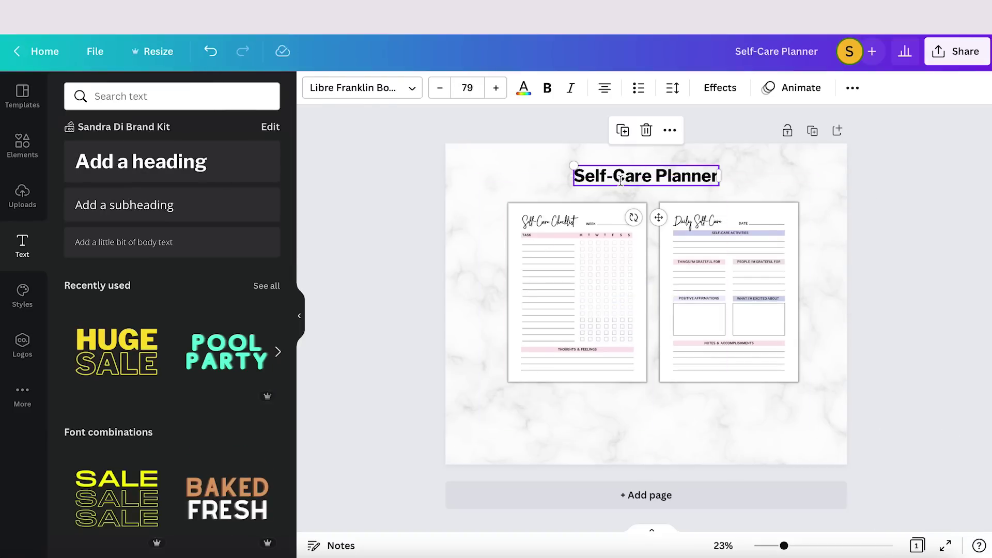
pyautogui.click(362, 88)
pyautogui.click(467, 87)
pyautogui.click(470, 372)
# Place a full-width pink bar behind the "Self-Care Planner" heading and slightly enlarge the two sheets beneath it
pyautogui.click(16, 150)
pyautogui.click(213, 209)
pyautogui.moveTo(649, 352); pyautogui.dragTo(848, 181)
pyautogui.click(387, 88)
pyautogui.click(199, 263)
pyautogui.moveTo(507, 382); pyautogui.dragTo(482, 401)
# Add a second heading reading "5-Pack Printable Bundle" below the two sheets
pyautogui.click(22, 246)
pyautogui.moveTo(568, 310); pyautogui.dragTo(490, 277)
pyautogui.click(188, 174)
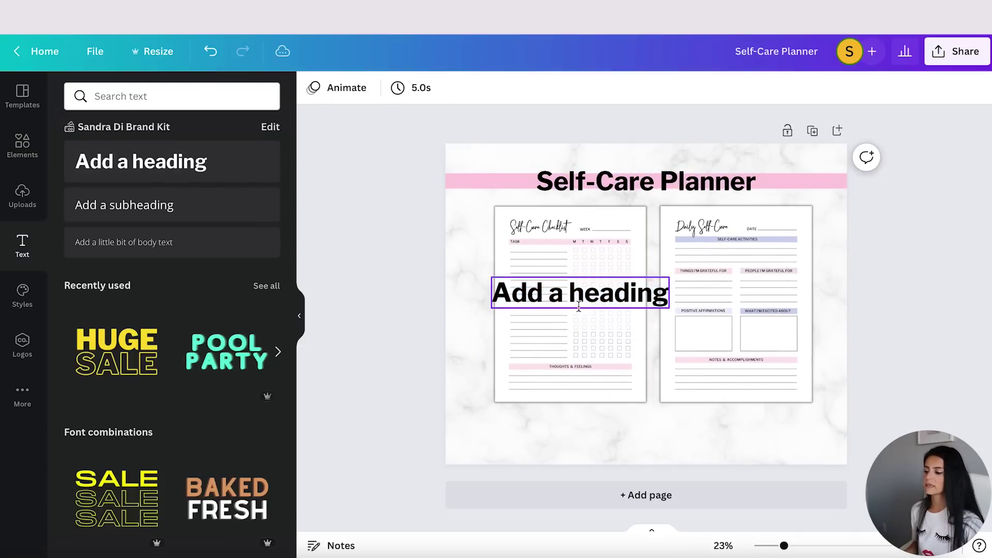
pyautogui.moveTo(590, 296); pyautogui.dragTo(649, 425)
pyautogui.doubleClick(650, 425)
pyautogui.write('5-')
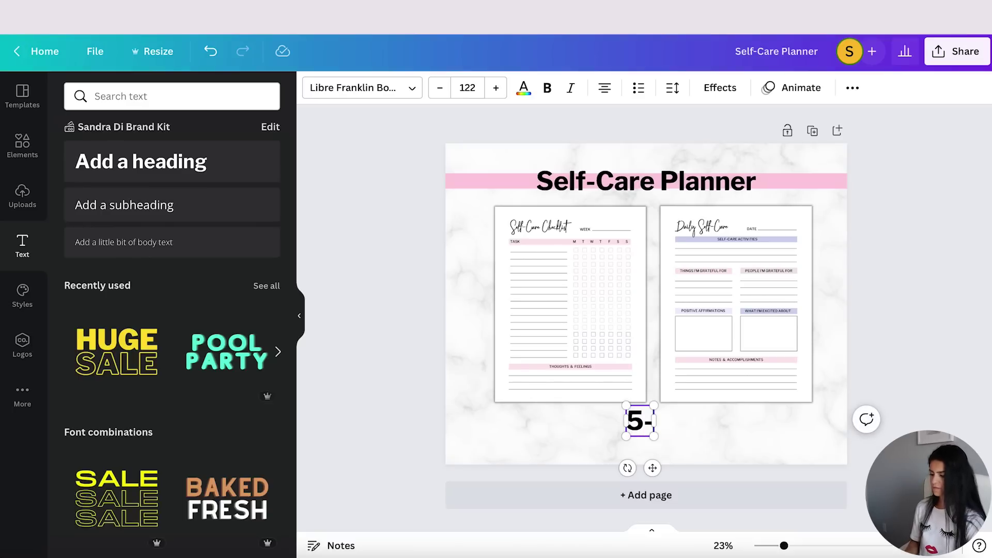
pyautogui.write('Pack PRinta')
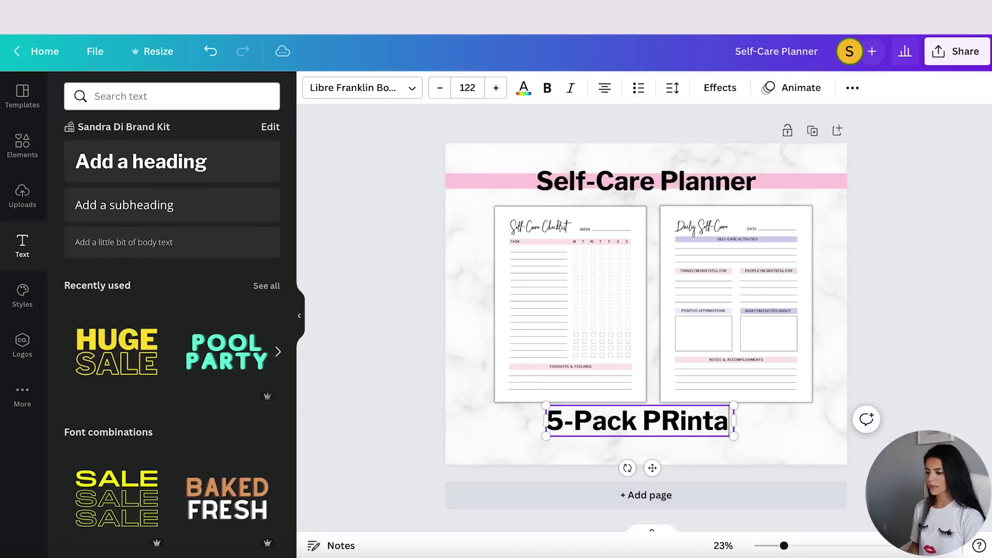
pyautogui.press('BackSpace')
pyautogui.press('BackSpace')
pyautogui.press('BackSpace')
pyautogui.press('BackSpace')
pyautogui.write('intable Bundle')
# Style the "5-Pack Printable Bundle" text in the Starlights font at size 191 with a Splice effect of thickness 20
pyautogui.click(361, 87)
pyautogui.click(86, 225)
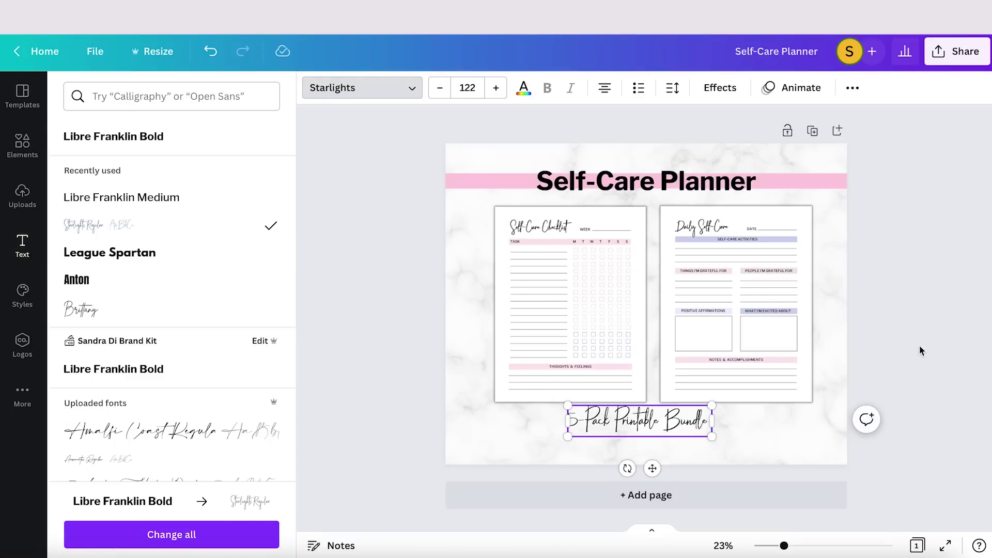
pyautogui.click(720, 88)
pyautogui.click(175, 283)
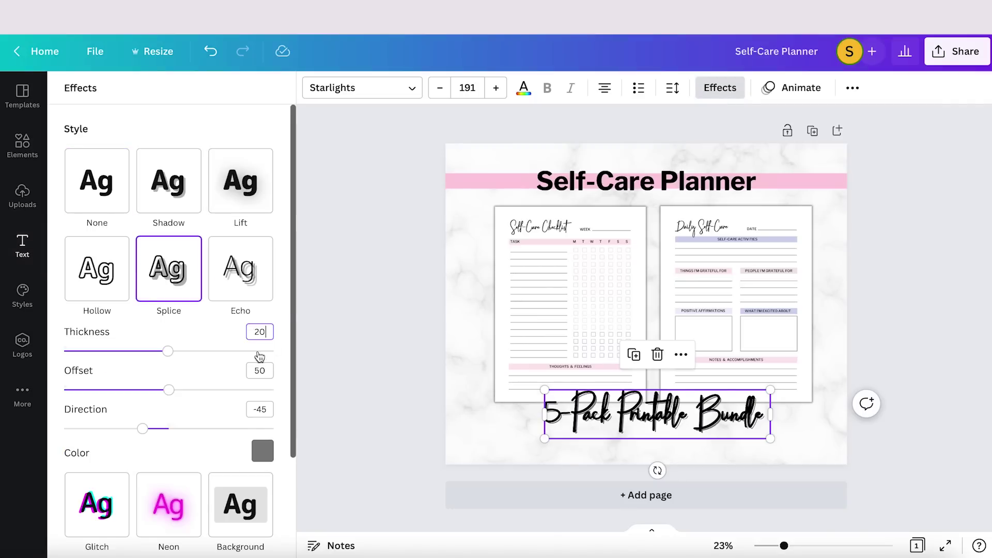
pyautogui.press('Escape')
pyautogui.click(656, 414)
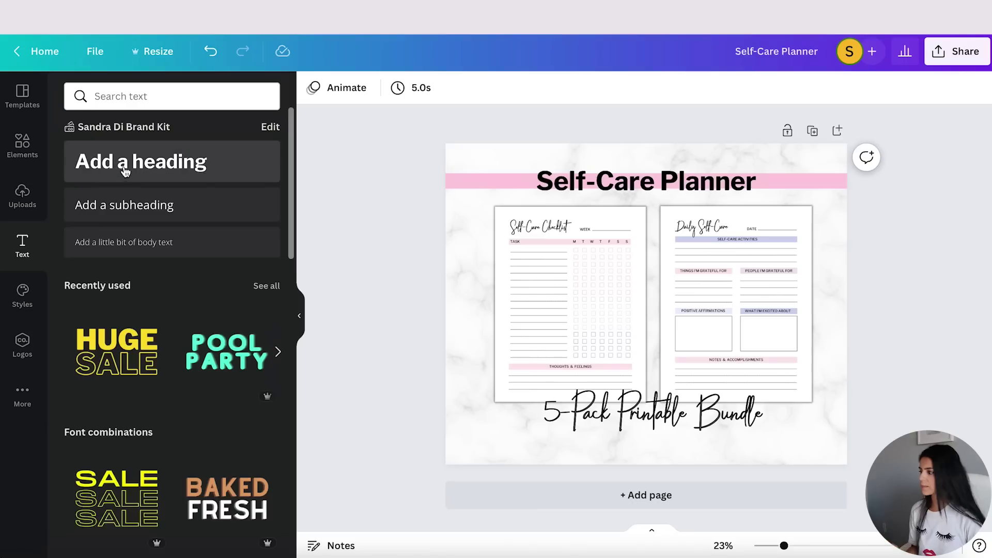
# Add a heading reading "DIGITAL DOWNLOAD" and set its font to Anton
pyautogui.moveTo(148, 179); pyautogui.dragTo(631, 304)
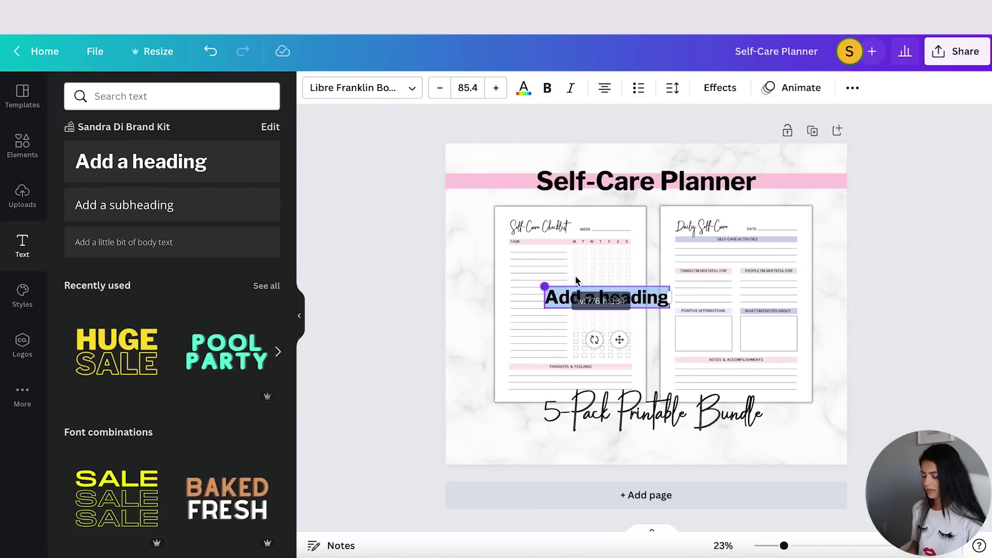
pyautogui.write('DIGITAL DOWNLOAD')
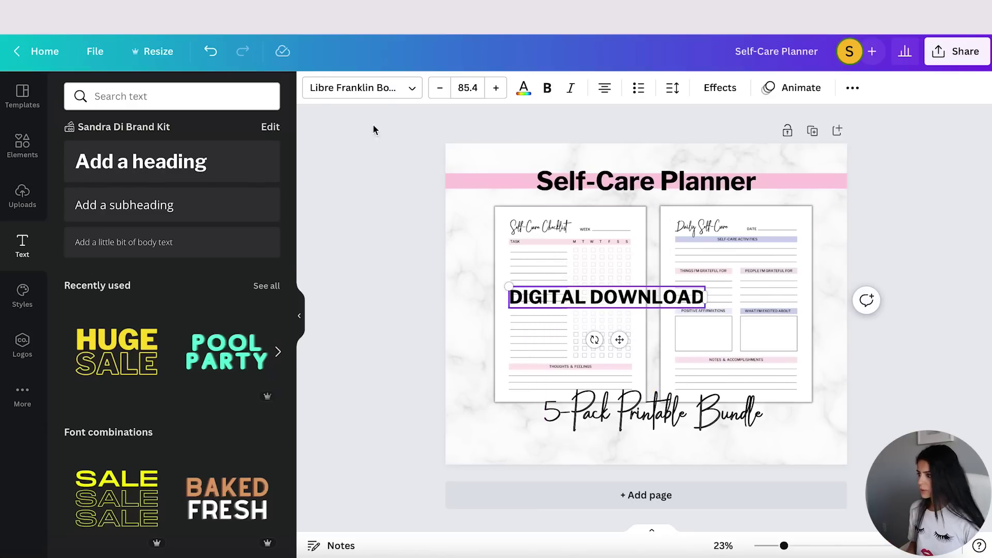
pyautogui.click(362, 88)
pyautogui.click(77, 280)
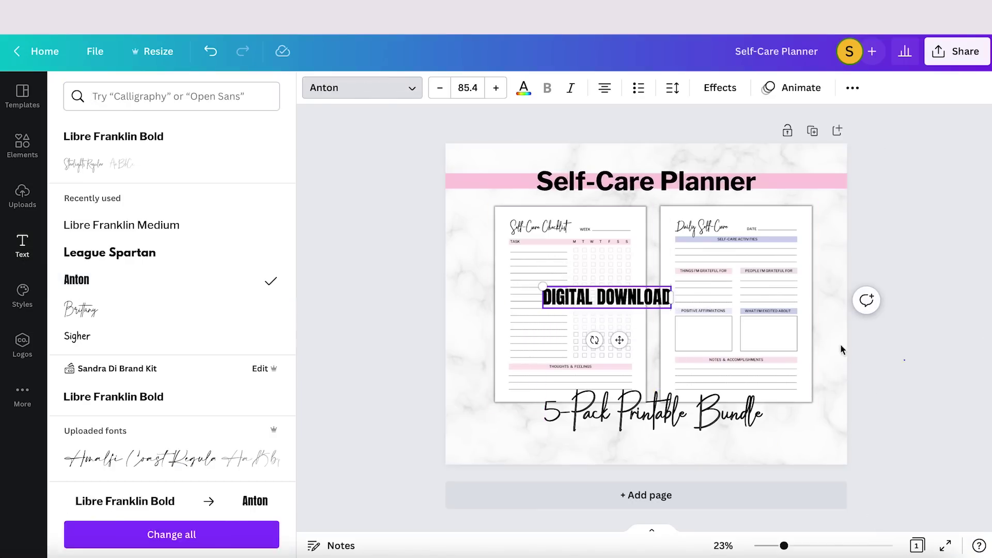
# Fit "DIGITAL DOWNLOAD" on two smaller lines in the page's lower-right corner and shift the "5-Pack Printable Bundle" text left
pyautogui.click(610, 310)
pyautogui.moveTo(610, 310); pyautogui.dragTo(812, 406)
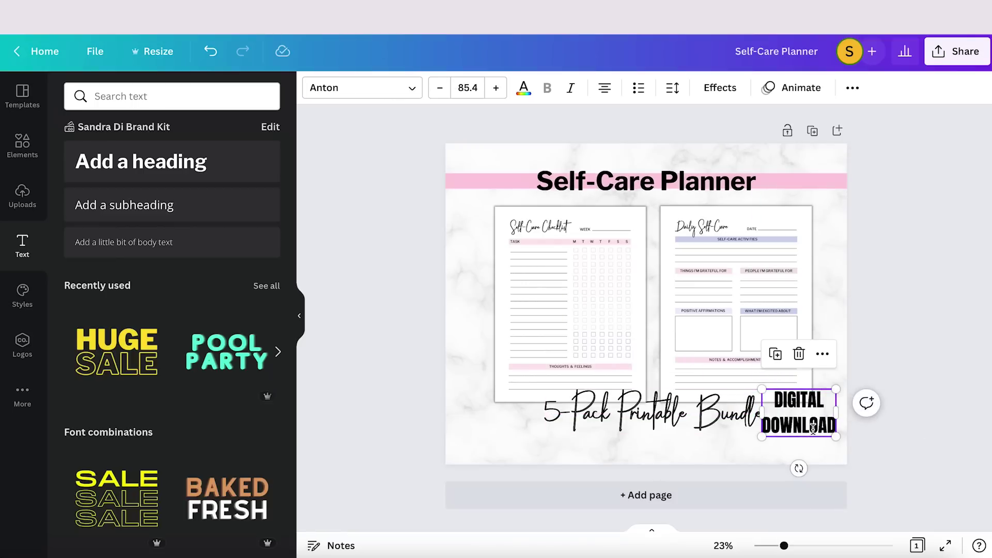
pyautogui.click(468, 88)
pyautogui.click(492, 297)
pyautogui.moveTo(651, 414); pyautogui.dragTo(633, 414)
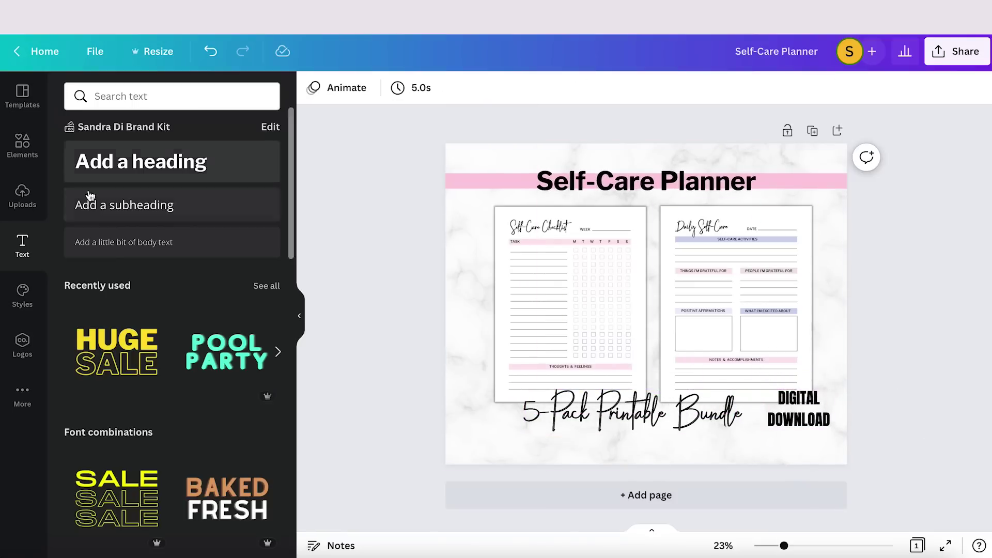
# Place a periwinkle circle behind the "DIGITAL DOWNLOAD" text and make the text white to form a badge
pyautogui.click(22, 145)
pyautogui.click(260, 298)
pyautogui.click(388, 88)
pyautogui.click(78, 259)
pyautogui.press('Escape')
pyautogui.moveTo(636, 302); pyautogui.dragTo(799, 402)
pyautogui.press('Escape')
pyautogui.click(807, 397)
pyautogui.hotkey('ctrl', 'z')
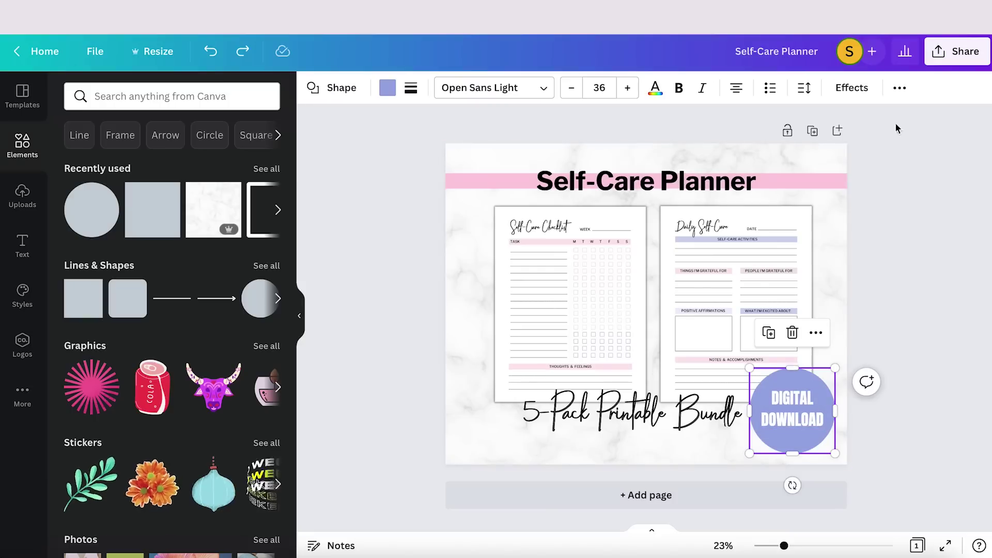
pyautogui.click(899, 88)
pyautogui.click(836, 121)
pyautogui.click(941, 281)
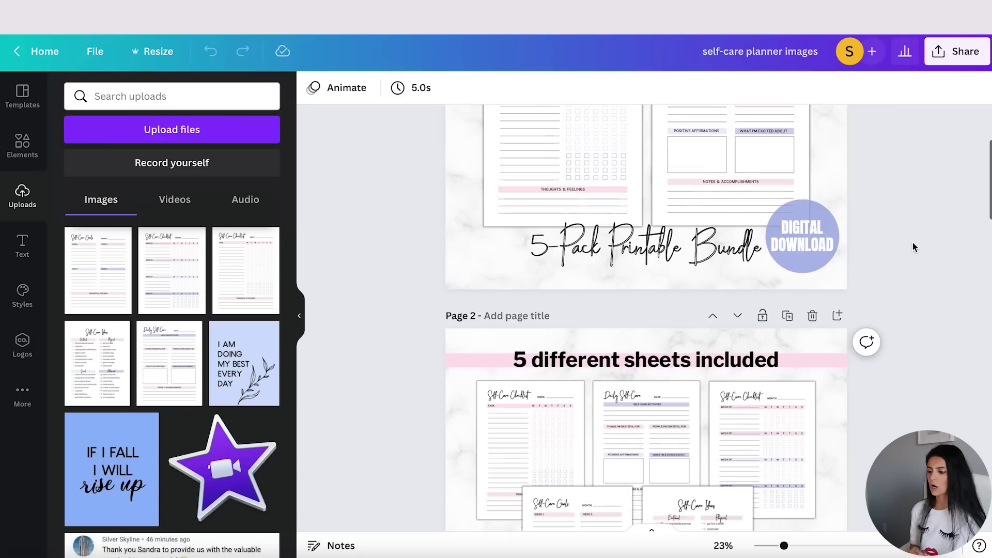
# Examine the sheet overview on page 2 and the included-sizes image on page 3 of the "self-care planner images" design
pyautogui.scroll(-1, 913, 244)
pyautogui.scroll(-1, 913, 244)
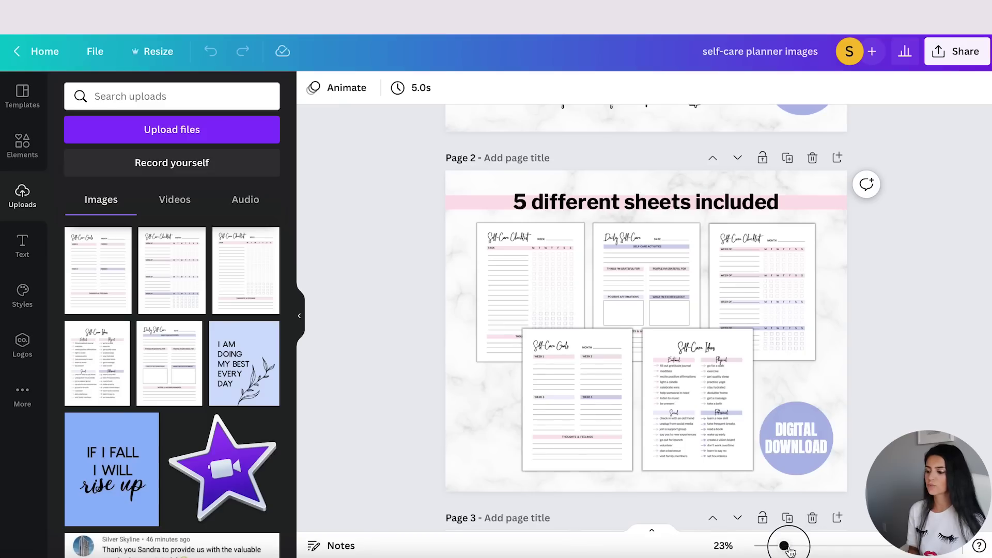
pyautogui.moveTo(786, 547); pyautogui.dragTo(796, 546)
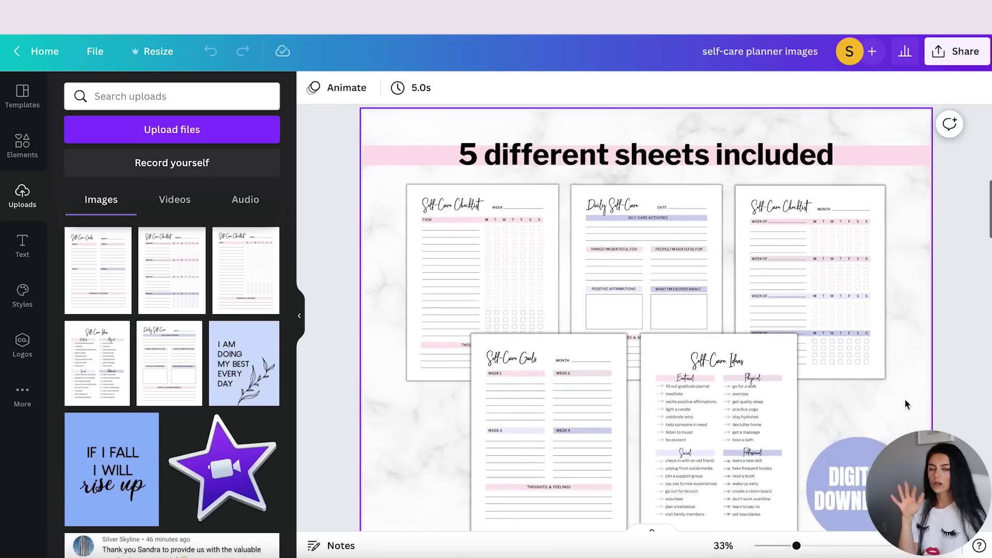
pyautogui.scroll(-1, 908, 368)
pyautogui.scroll(1, 908, 368)
pyautogui.scroll(-3, 908, 368)
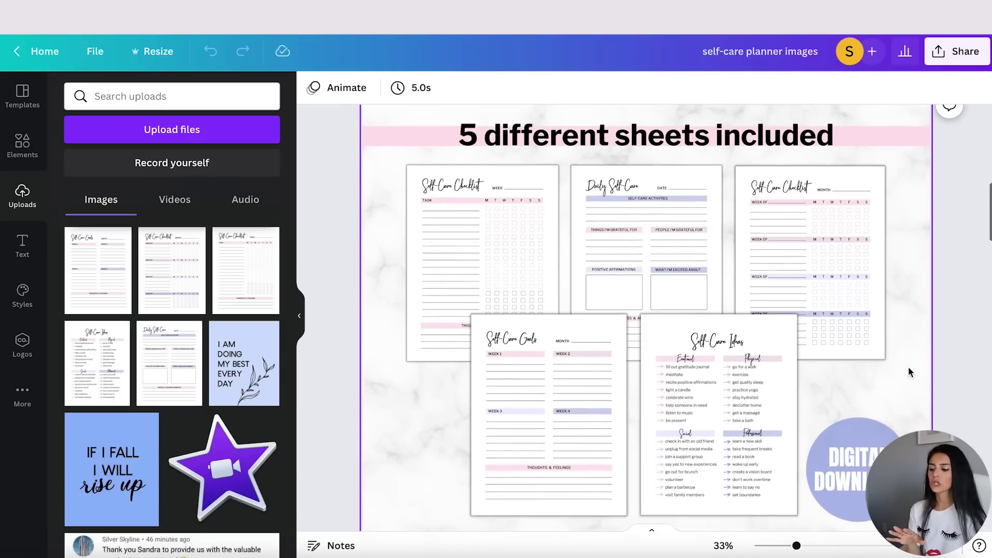
pyautogui.scroll(-2, 908, 372)
pyautogui.moveTo(797, 546); pyautogui.dragTo(789, 546)
pyautogui.scroll(-5, 897, 361)
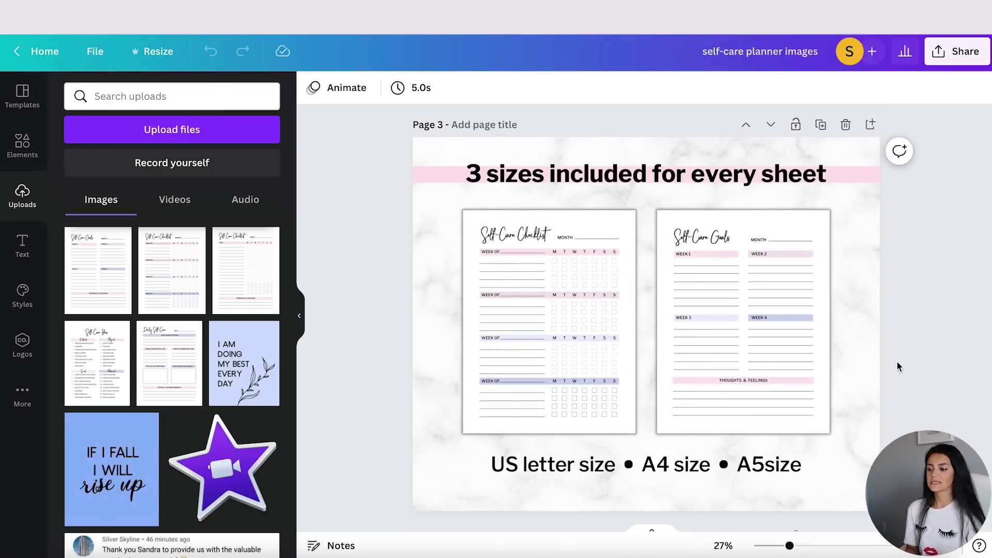
pyautogui.scroll(-1, 897, 360)
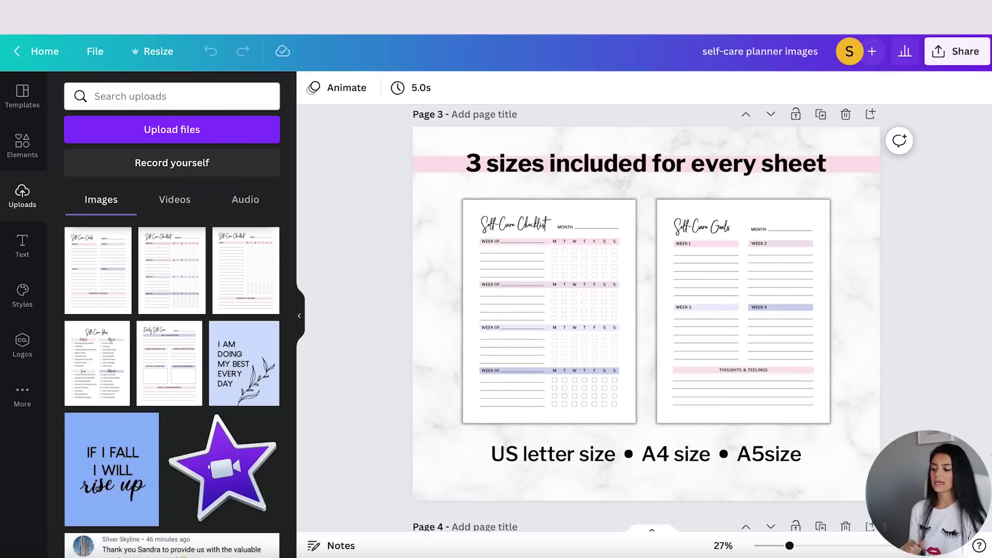
# Examine the "track your progress" image on page 4, with its filled-in checklist and callout text
pyautogui.scroll(-7, 950, 421)
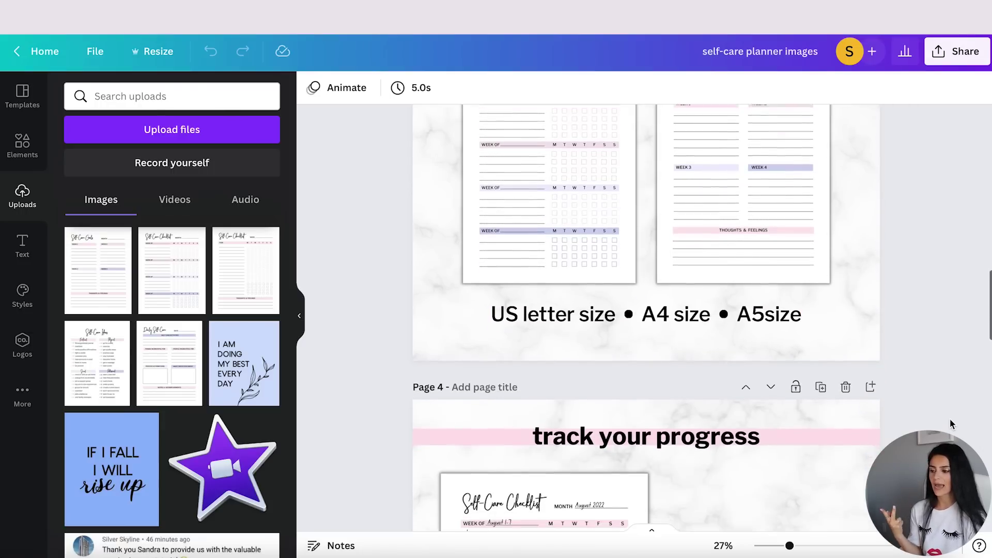
pyautogui.scroll(-2, 950, 420)
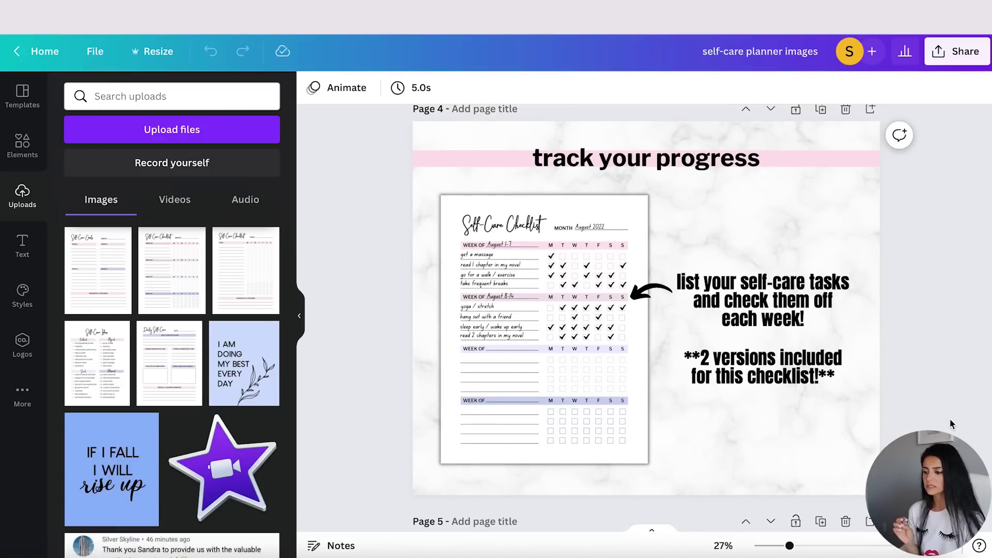
pyautogui.scroll(-1, 950, 418)
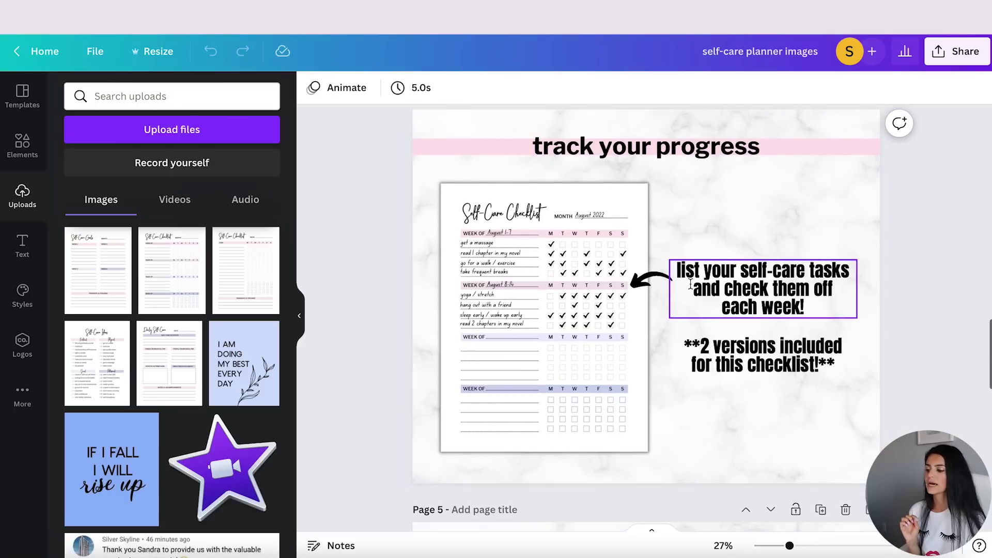
# Select the curved arrow beside the checklist callout on page 4 and search the elements library for "arrow"
pyautogui.click(647, 284)
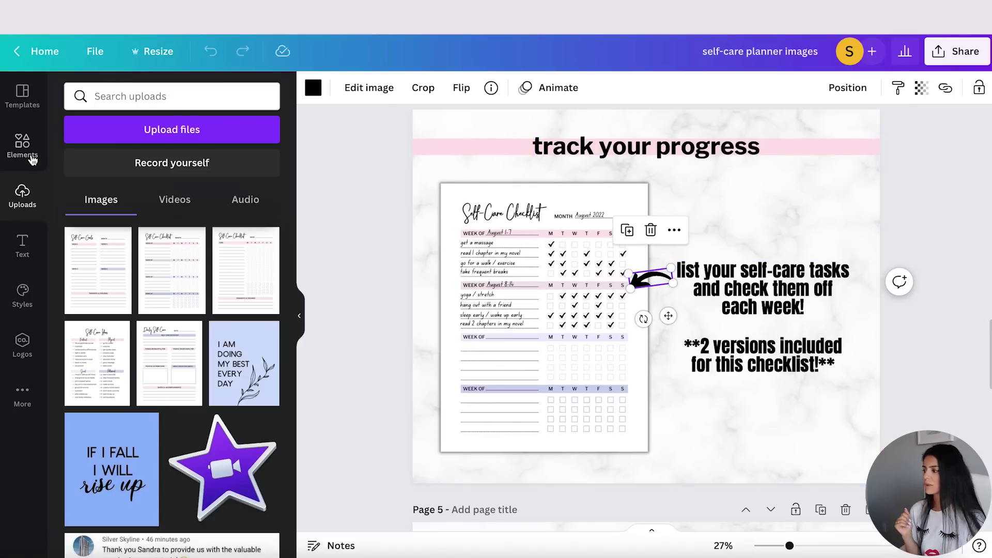
pyautogui.click(22, 144)
pyautogui.click(173, 96)
pyautogui.write('arrow')
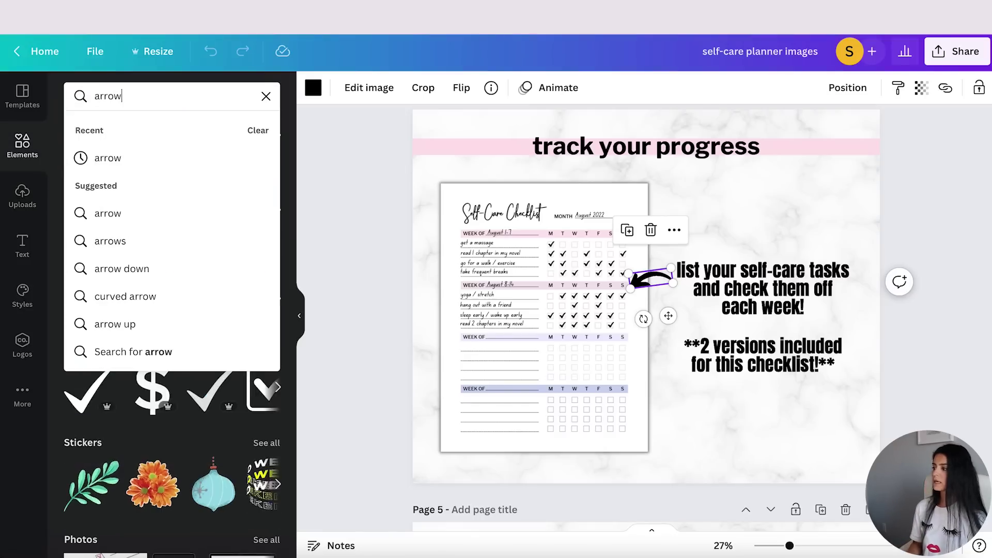
pyautogui.press('Return')
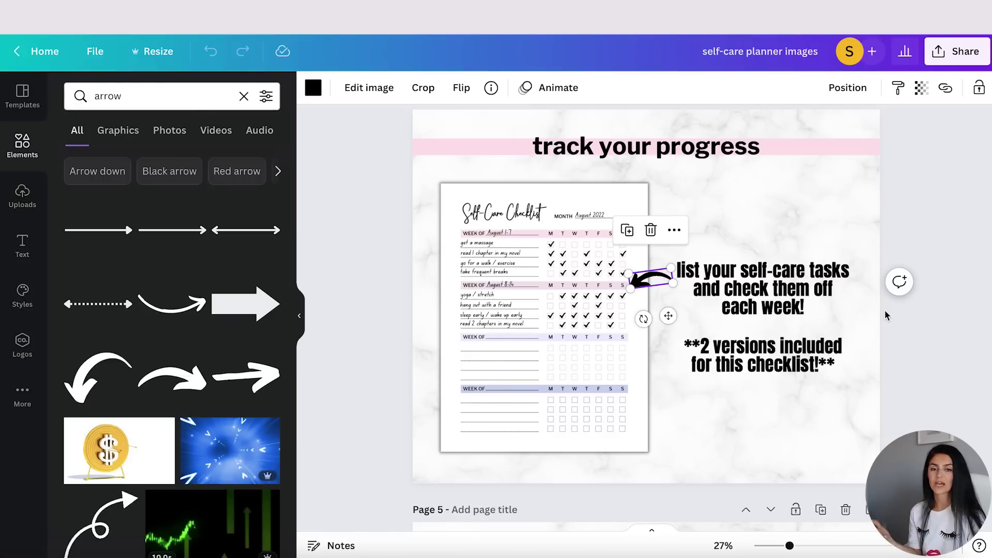
# Inspect the filled-in tasks and check marks on page 4's self-care checklist up close at 42% zoom, returning to 27%
pyautogui.click(908, 260)
pyautogui.scroll(-2, 908, 259)
pyautogui.moveTo(789, 546); pyautogui.dragTo(805, 546)
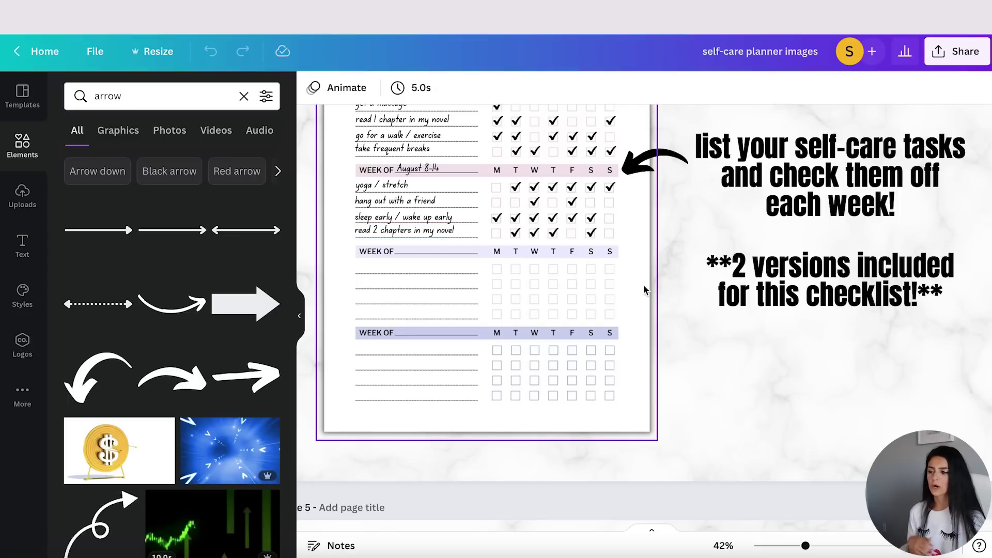
pyautogui.moveTo(798, 546); pyautogui.dragTo(792, 551)
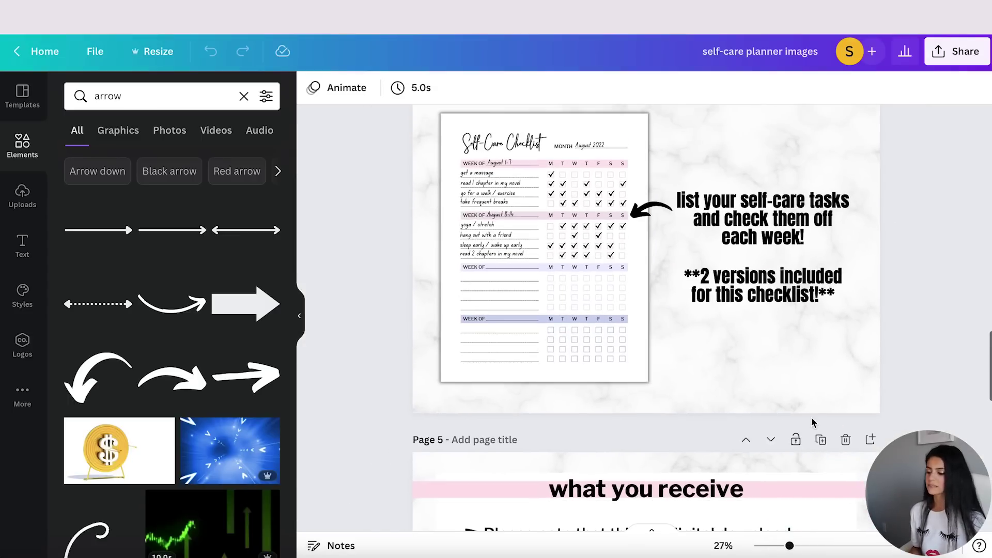
# Review the "what you receive" image on page 5 and inspect the tablet and pen graphics on page 6's "how to use the sheets" image
pyautogui.scroll(-5, 811, 422)
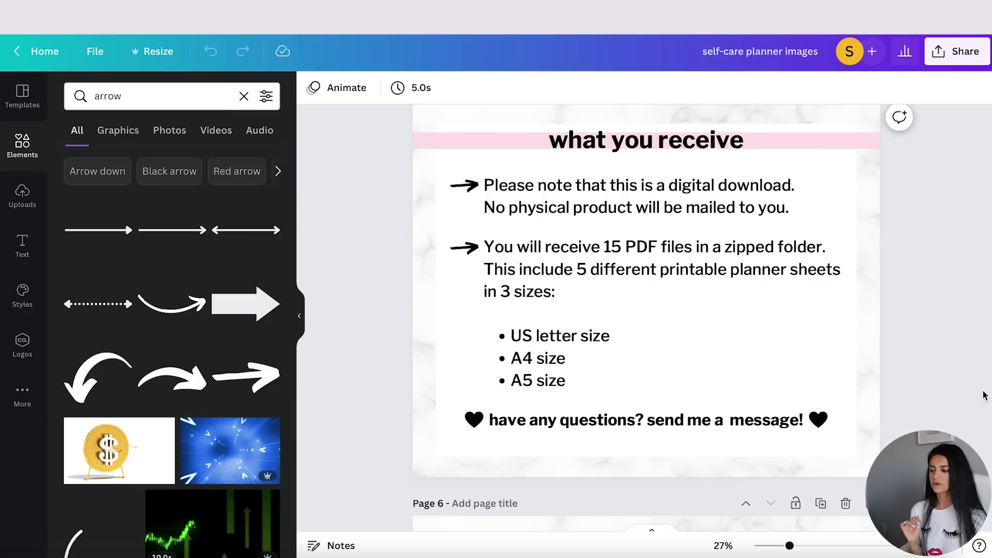
pyautogui.scroll(-6, 984, 395)
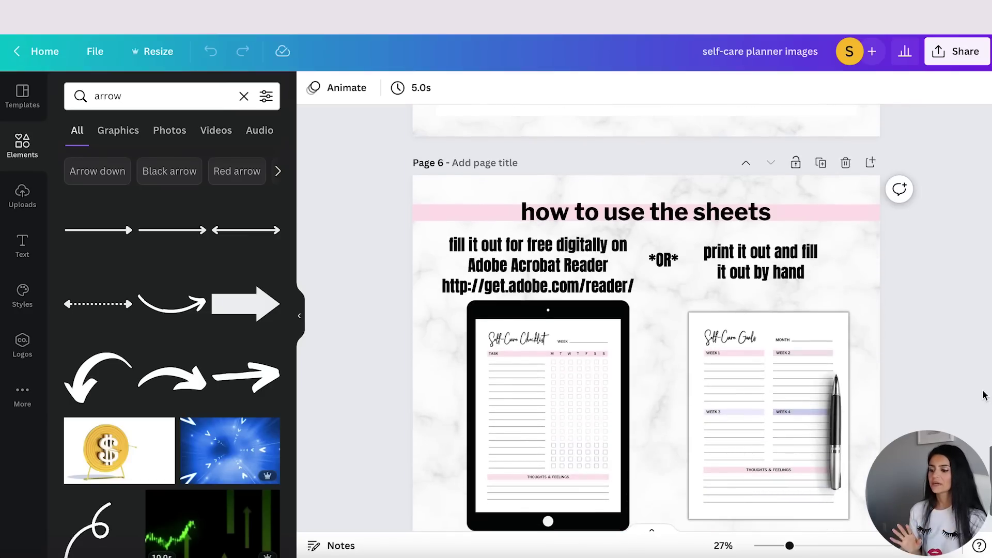
pyautogui.scroll(-1, 983, 395)
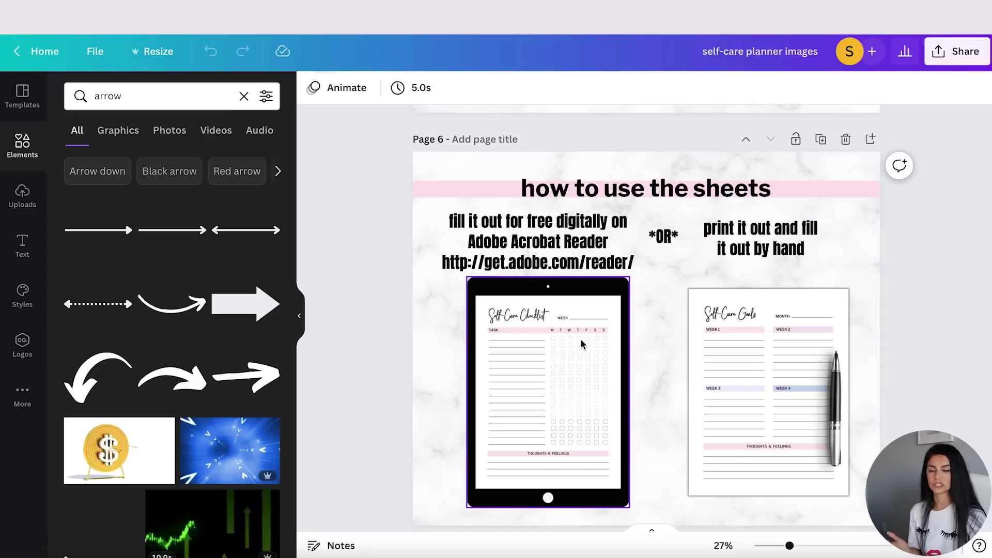
pyautogui.click(595, 294)
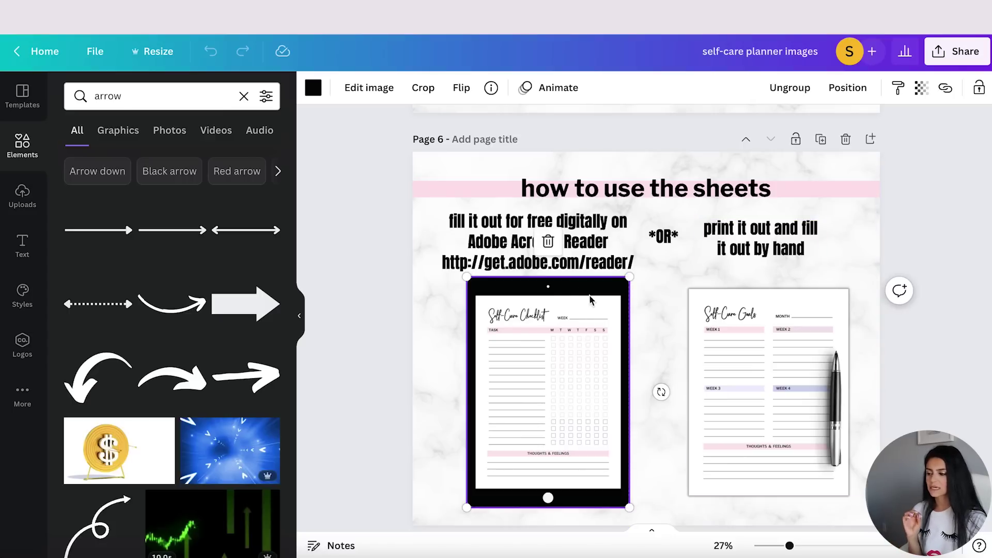
pyautogui.click(841, 408)
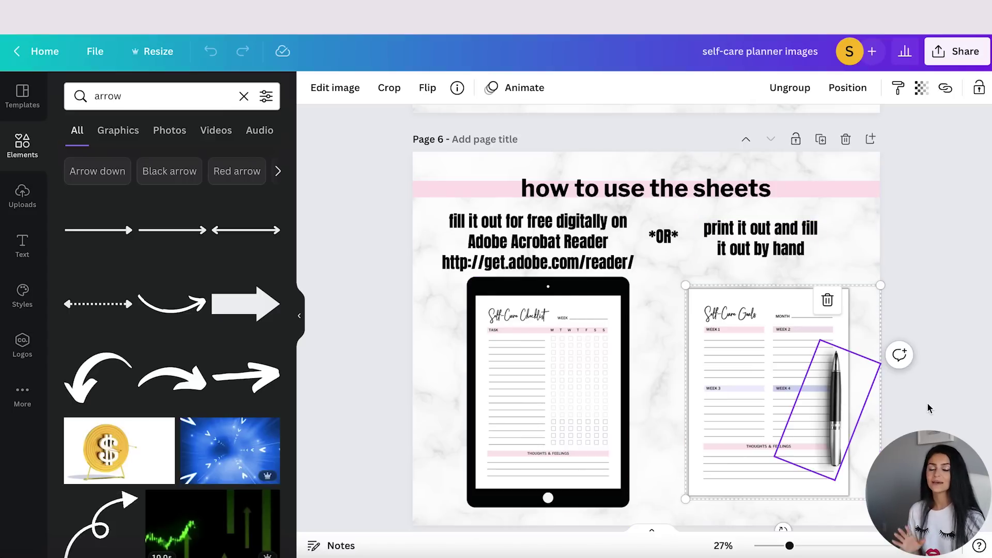